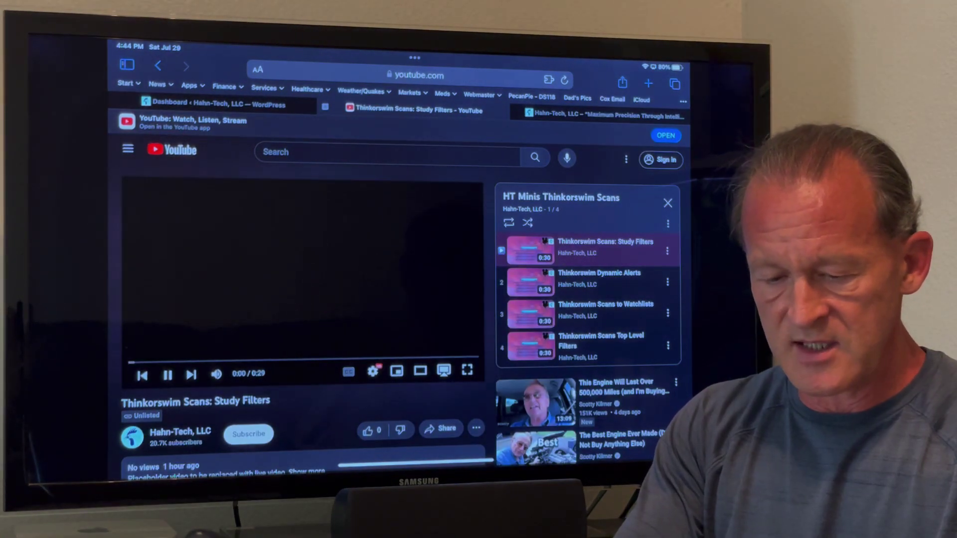
# Skip ahead to the Thinkorswim Dynamic Alerts video in the playlist and pause it
pyautogui.click(191, 375)
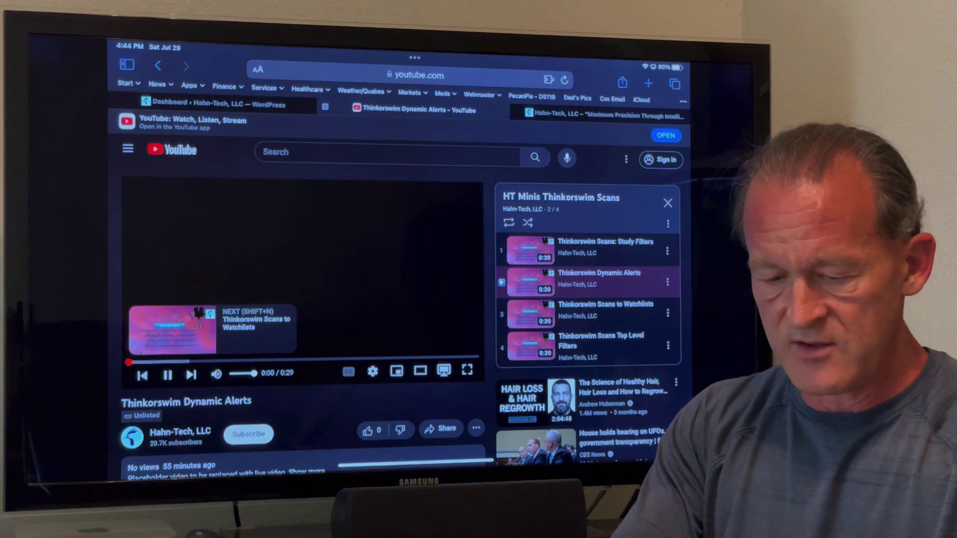
pyautogui.press('k')
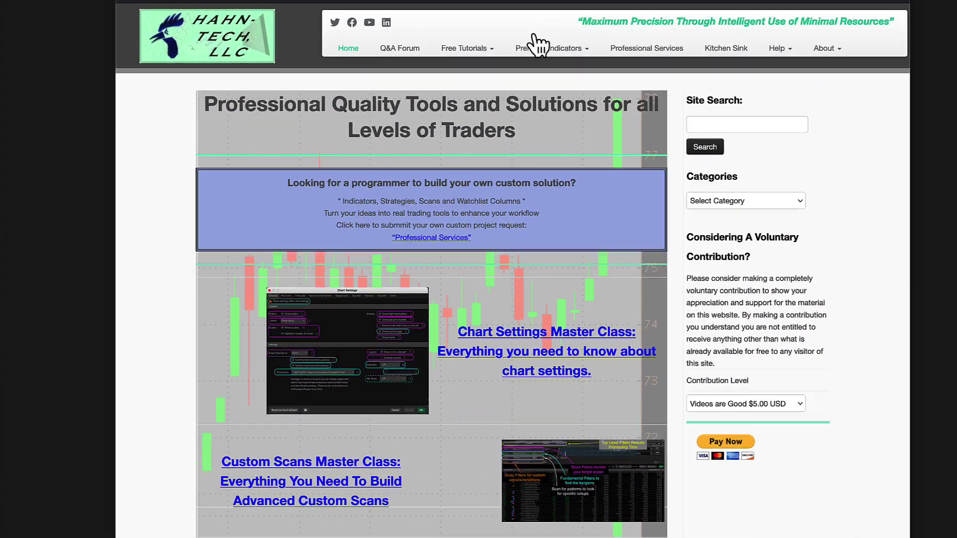
# Go to Free Tutorials > Thinkorswim Tutorials and open the TOS Mini's topic list
pyautogui.moveTo(466, 44)
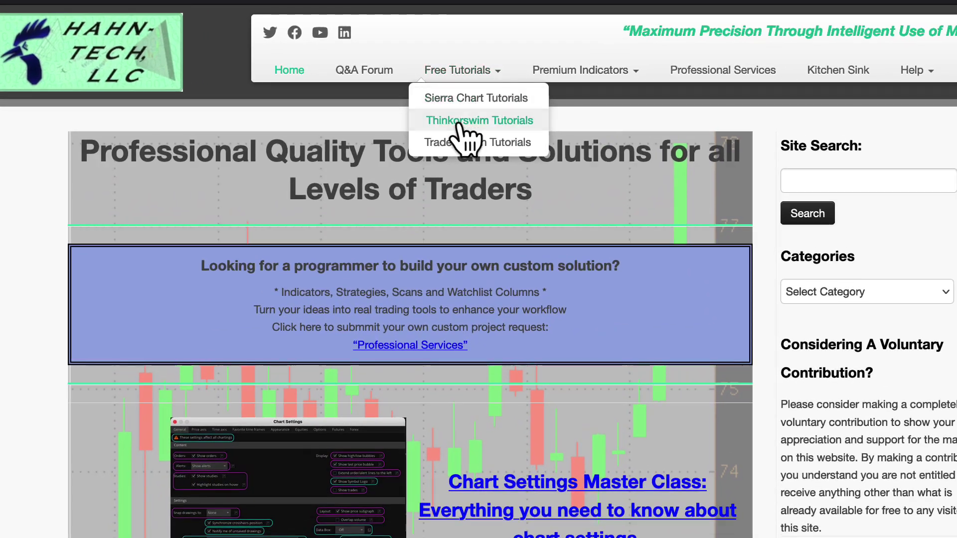
pyautogui.click(460, 122)
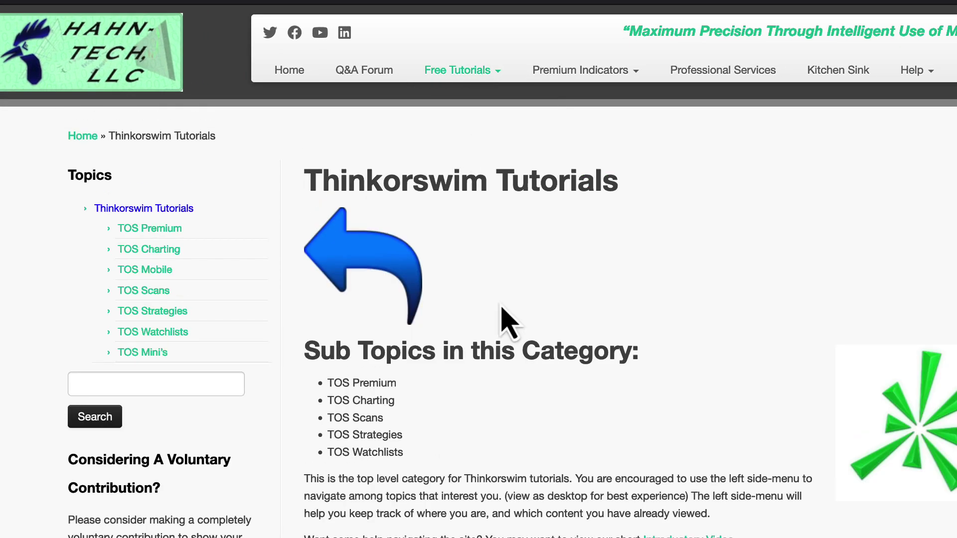
pyautogui.click(144, 354)
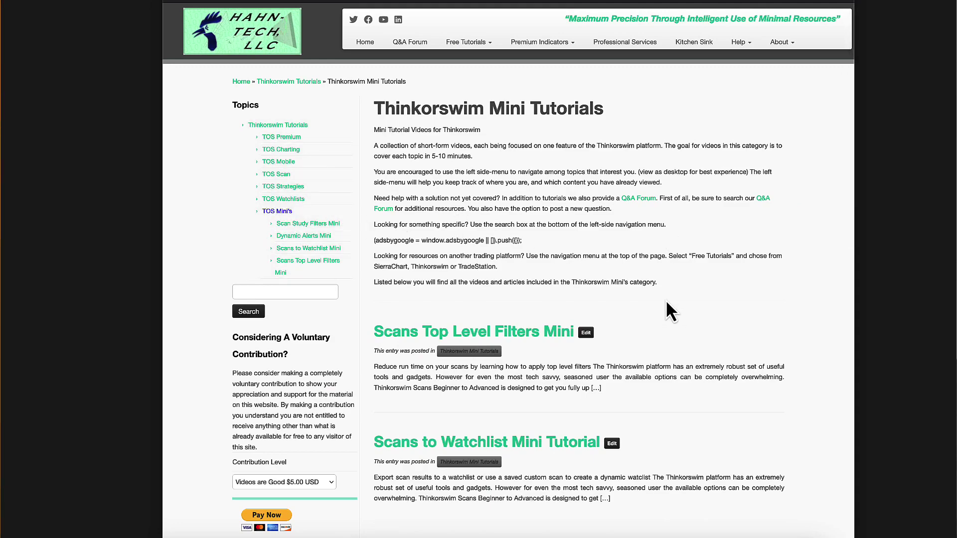
# Look over the four mini tutorial titles and open the Dynamic Alerts Mini page
pyautogui.scroll(-4, 665, 300)
pyautogui.scroll(-3, 665, 299)
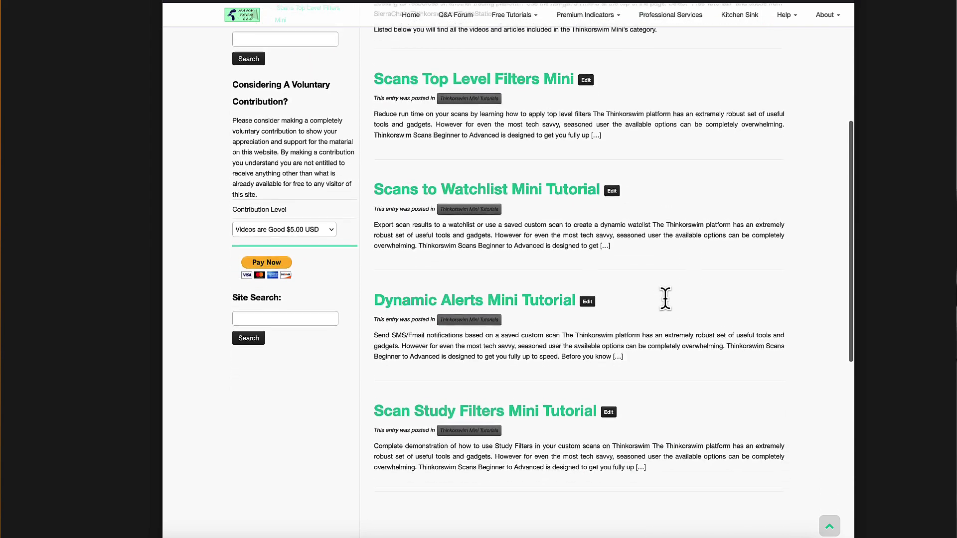
pyautogui.scroll(7, 665, 299)
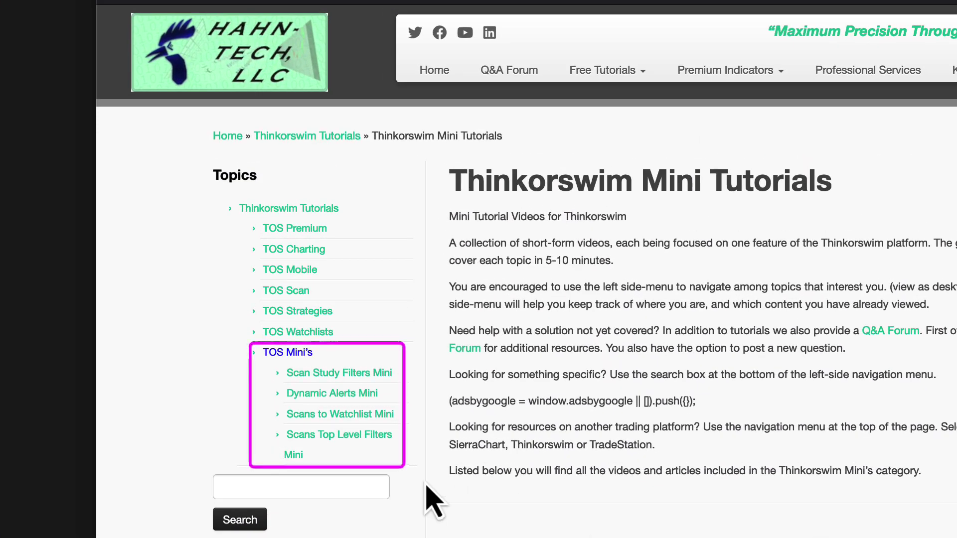
pyautogui.moveTo(353, 464); pyautogui.dragTo(258, 374)
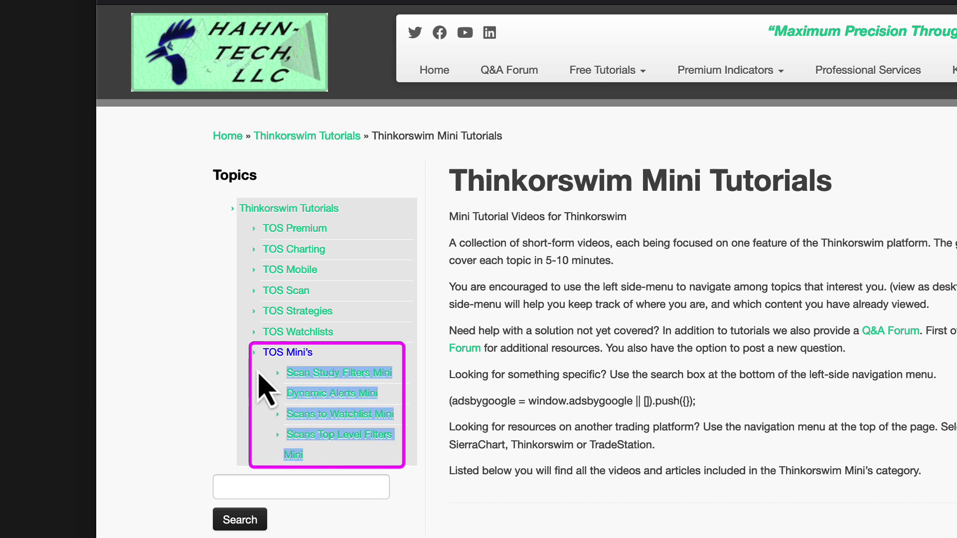
pyautogui.click(426, 486)
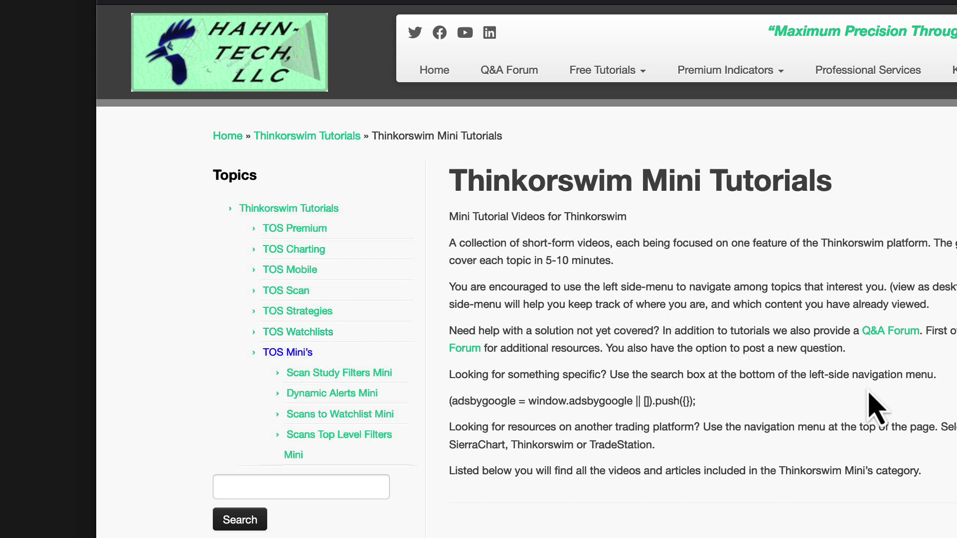
pyautogui.click(327, 395)
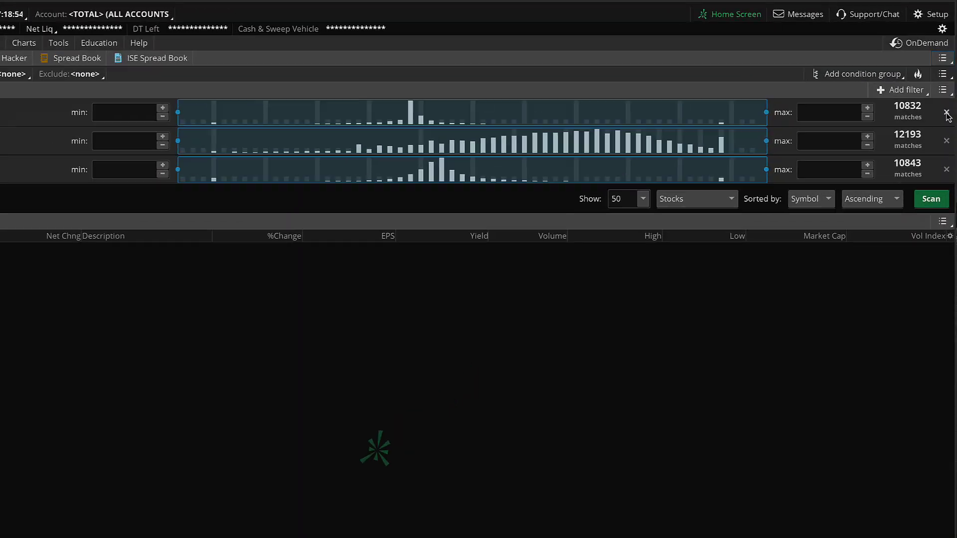
# Delete the Net change, Volume and remaining stock filters from the Stock Hacker scan
pyautogui.click(949, 92)
pyautogui.click(948, 116)
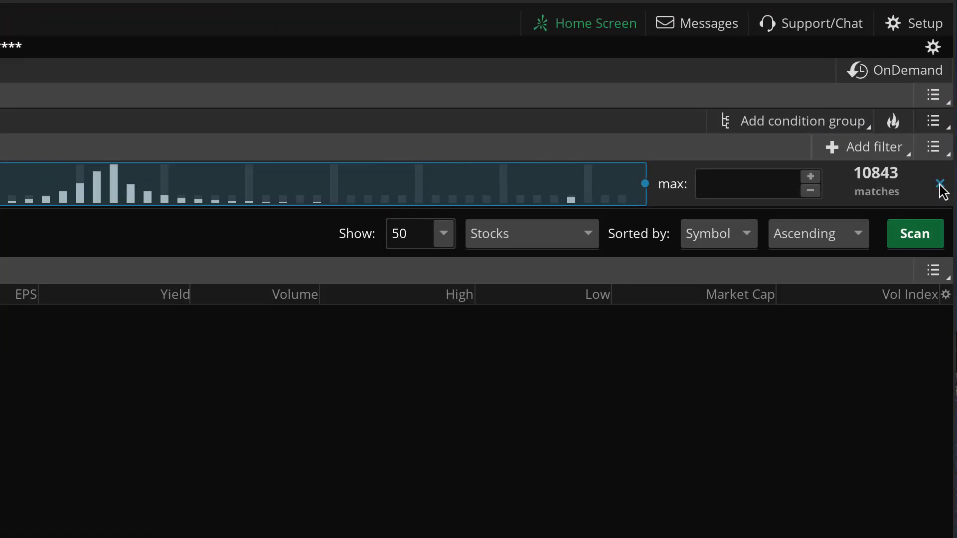
pyautogui.click(940, 184)
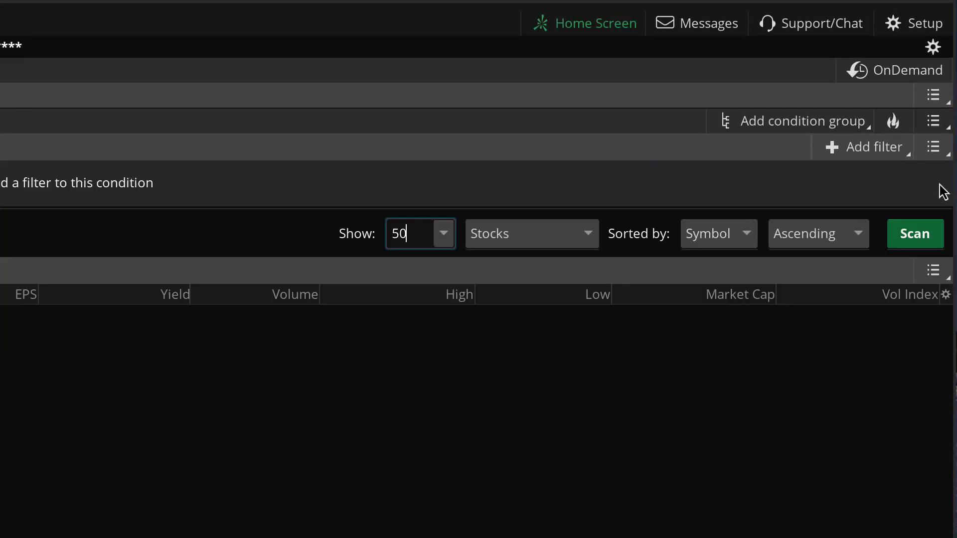
# Add an ADXCrossover study filter and bring up its aggregation period choices
pyautogui.click(873, 153)
pyautogui.click(828, 271)
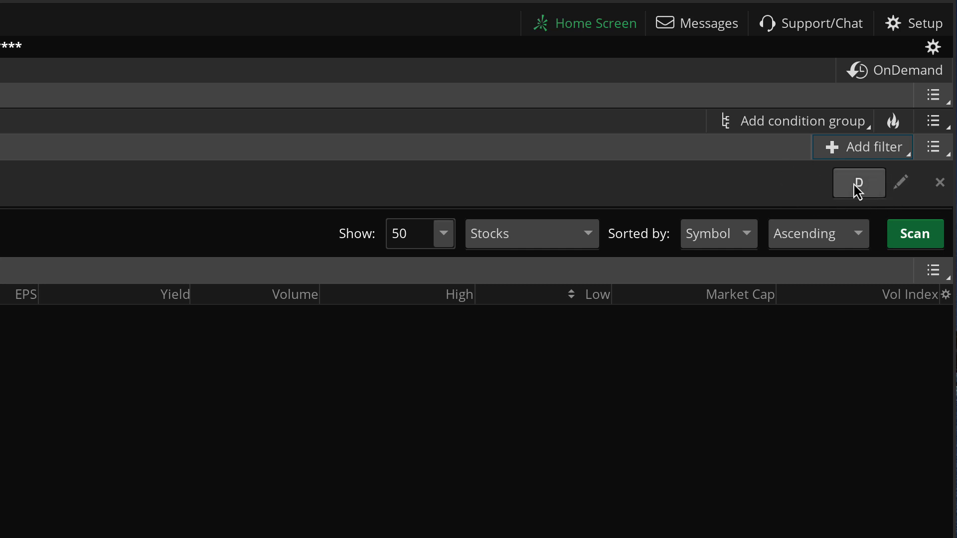
pyautogui.click(854, 185)
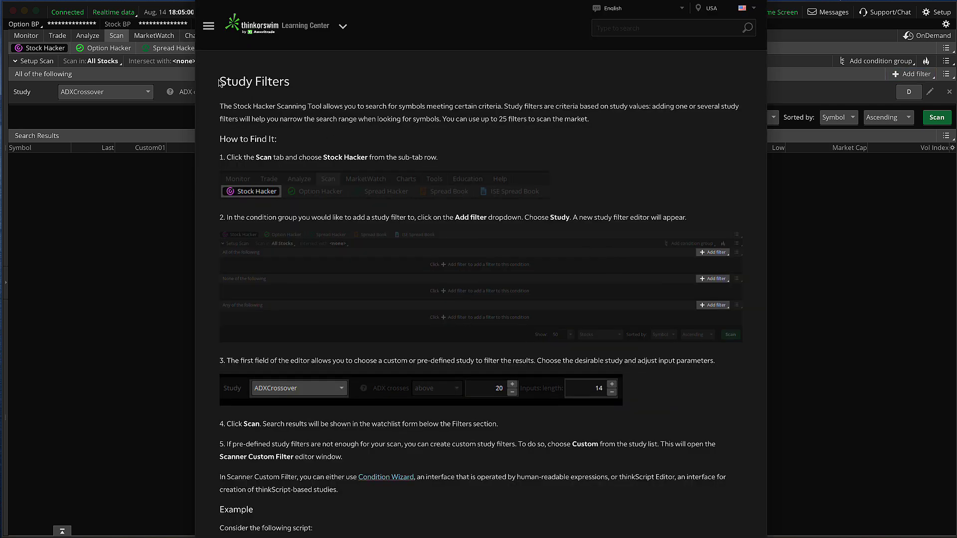
# Scroll the Study Filters article down to the Data Limitations section
pyautogui.moveTo(219, 82); pyautogui.dragTo(306, 94)
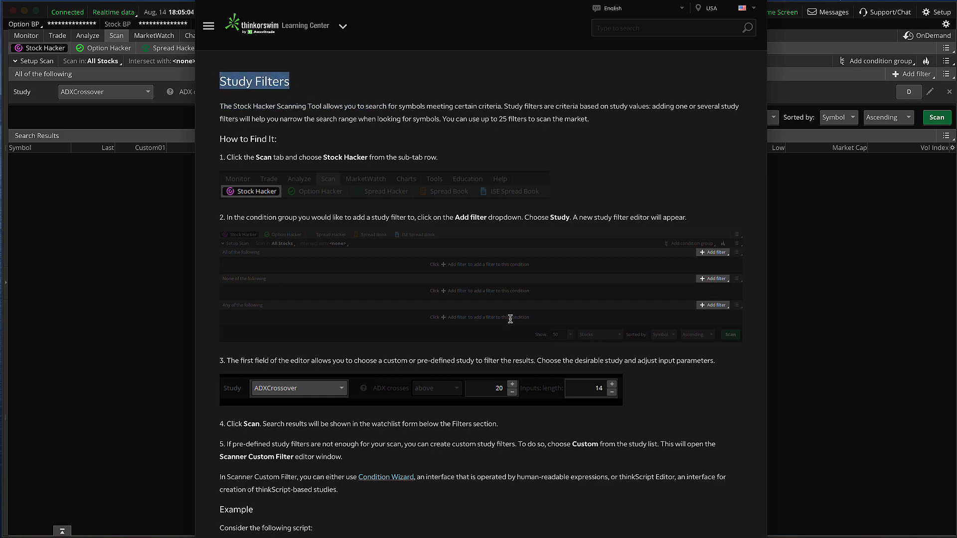
pyautogui.scroll(-5, 517, 365)
pyautogui.scroll(-10, 517, 365)
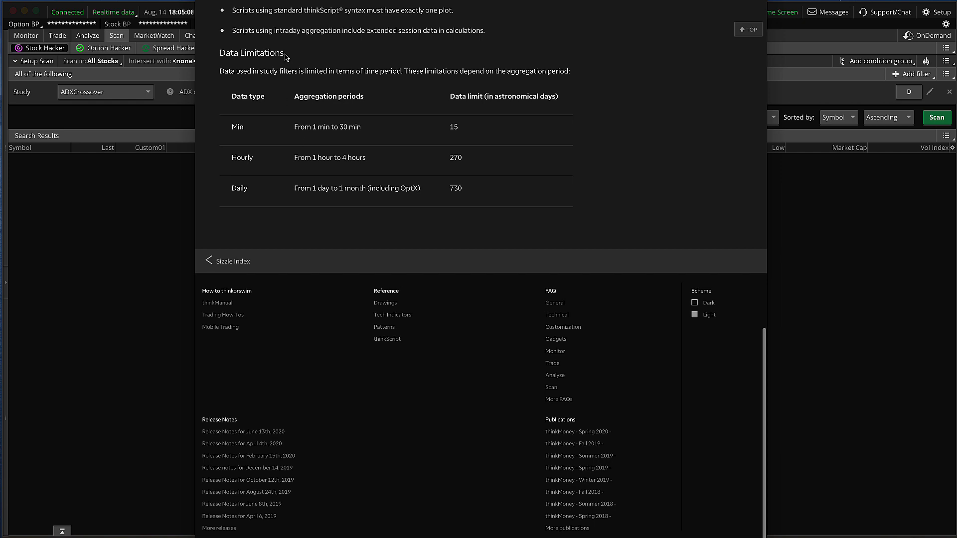
pyautogui.moveTo(285, 53); pyautogui.dragTo(221, 55)
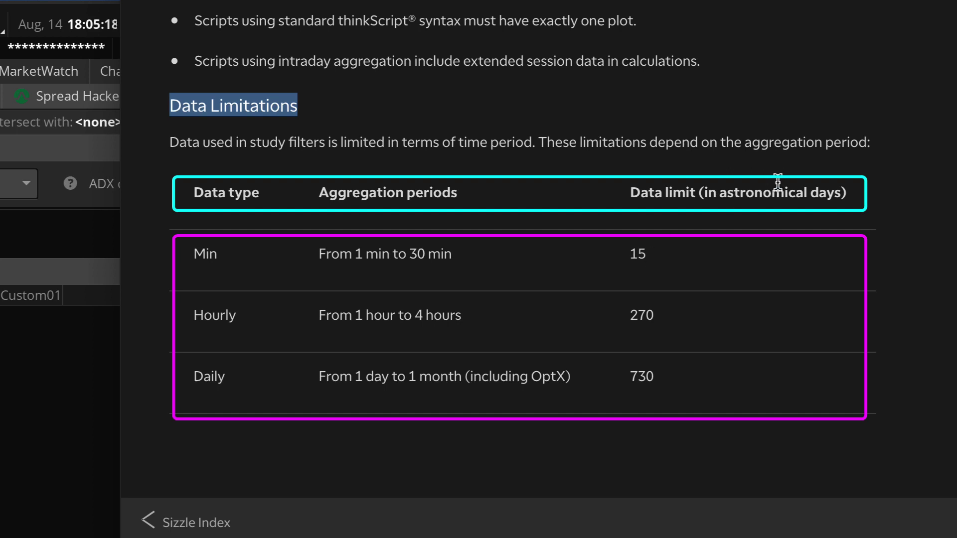
# Highlight the astronomical-day note and the 15-day minute and 730-day daily data limits
pyautogui.moveTo(847, 192); pyautogui.dragTo(693, 193)
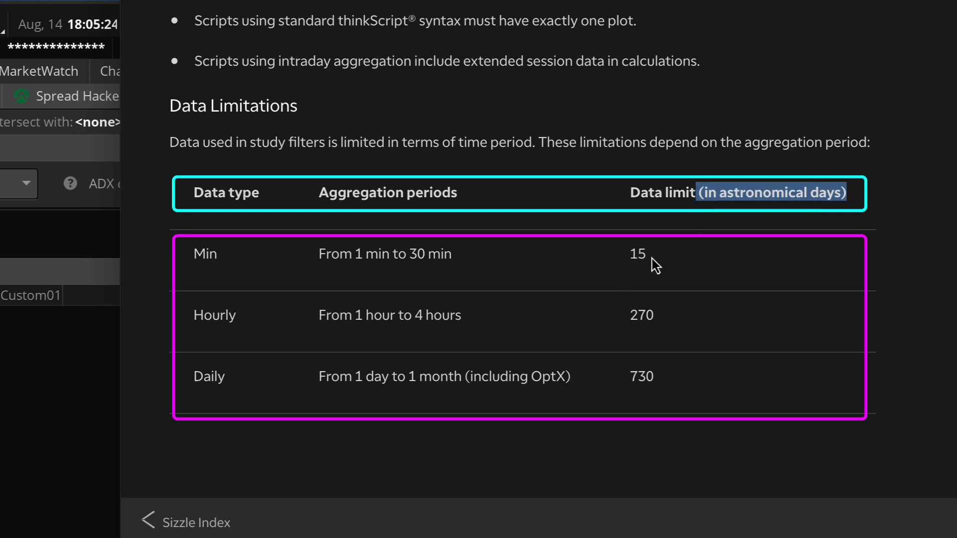
pyautogui.moveTo(652, 259); pyautogui.dragTo(629, 258)
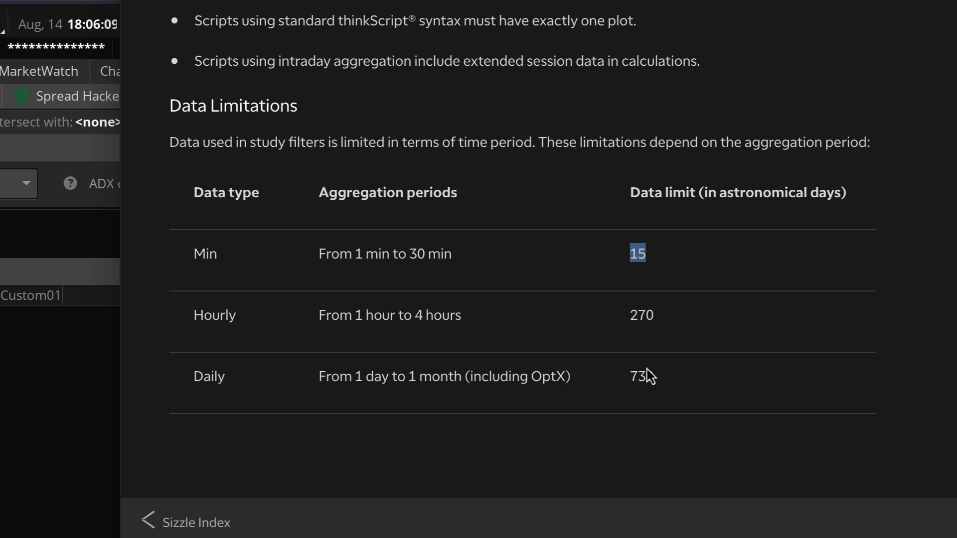
pyautogui.moveTo(679, 382); pyautogui.dragTo(631, 378)
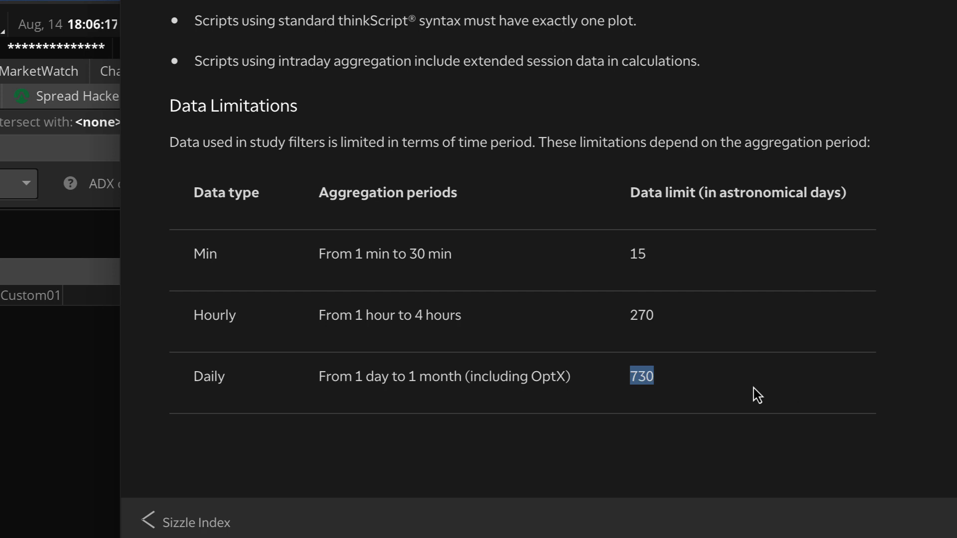
pyautogui.click(854, 388)
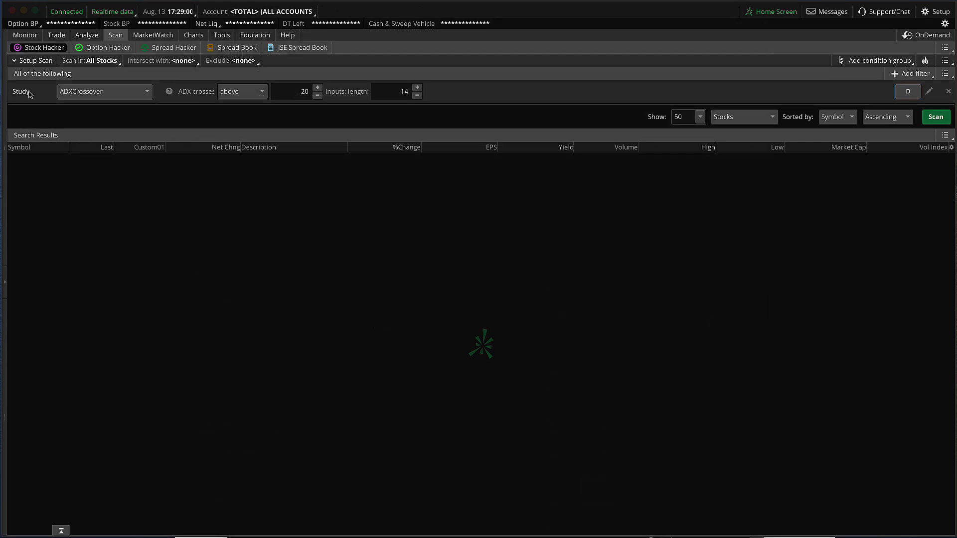
# Browse the Licensed, Popular, Statistical, Stocks&Commodities Magazine and Volatility study categories
pyautogui.click(146, 91)
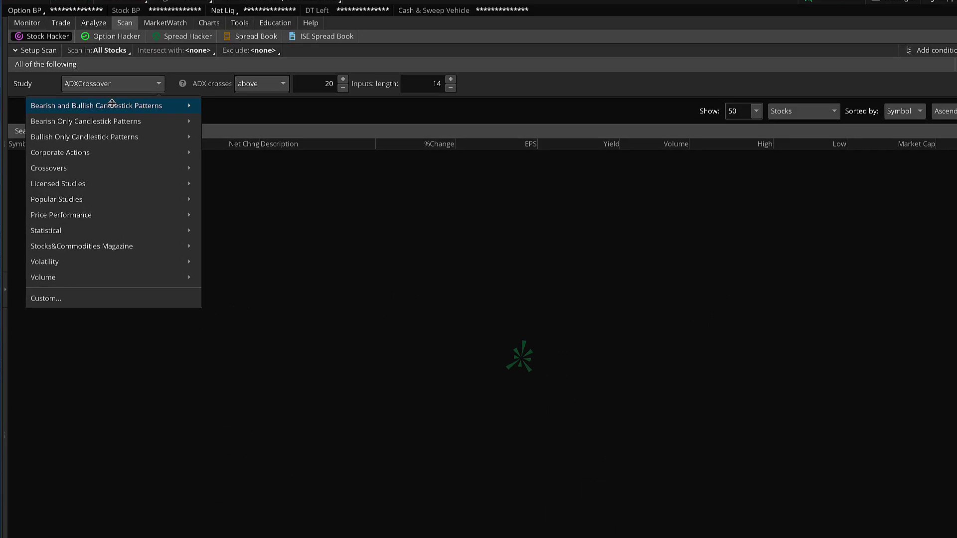
pyautogui.moveTo(121, 112)
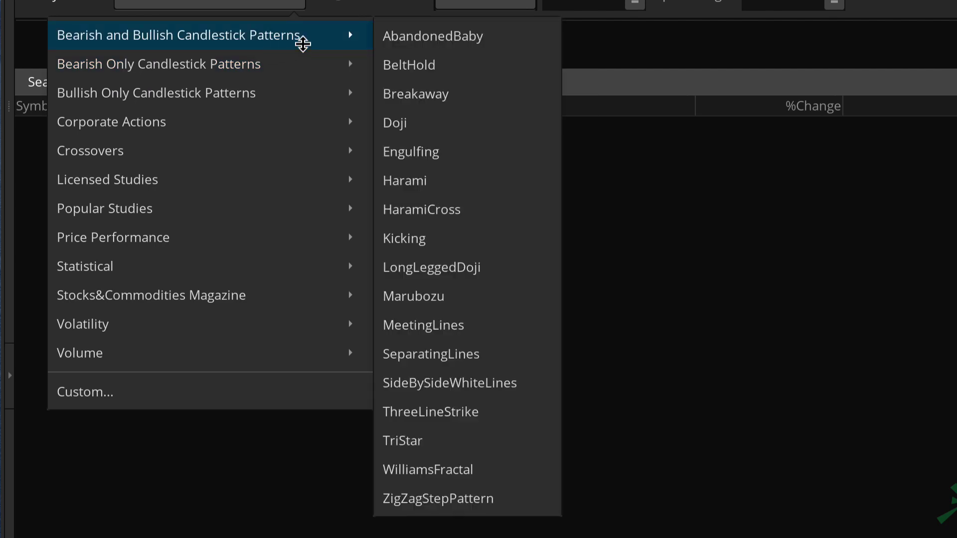
pyautogui.moveTo(221, 68)
pyautogui.moveTo(250, 101)
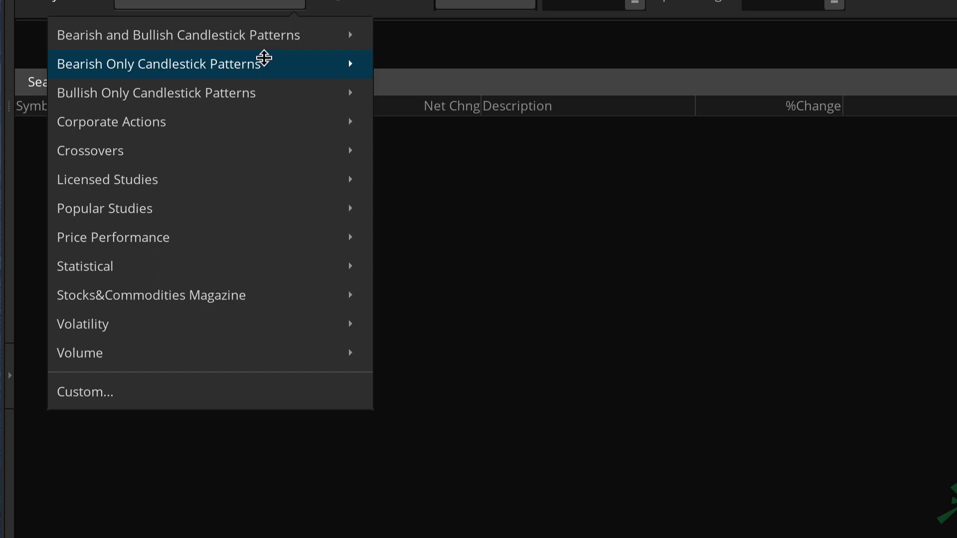
pyautogui.moveTo(199, 120)
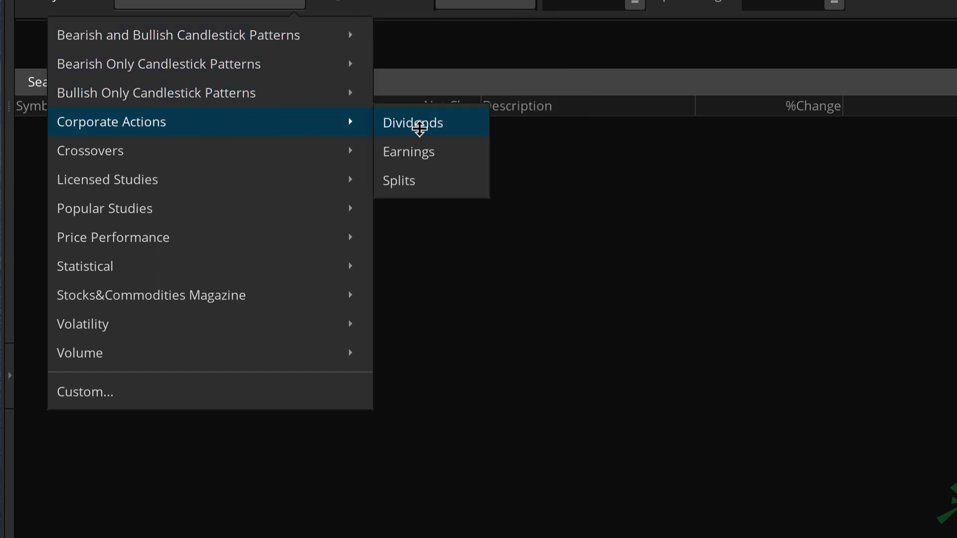
pyautogui.moveTo(204, 146)
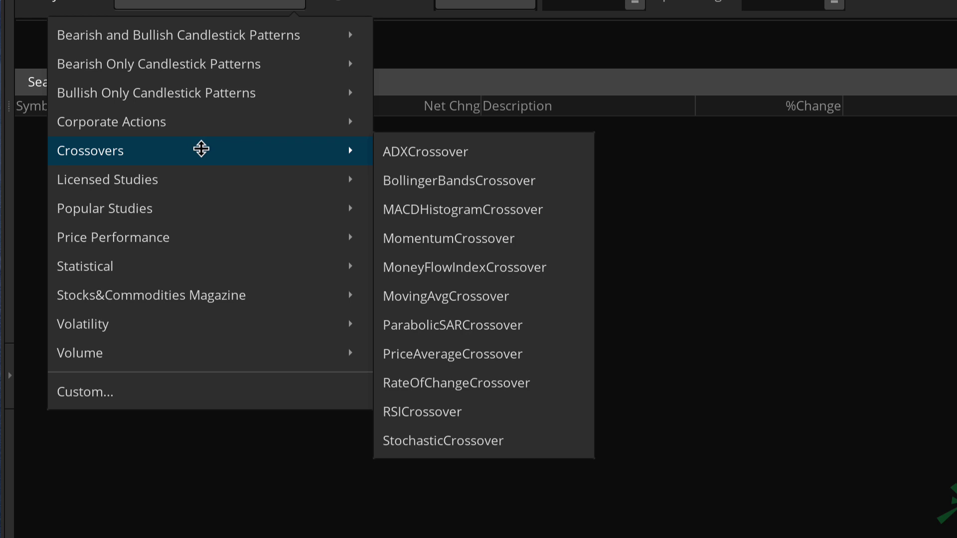
pyautogui.moveTo(207, 175)
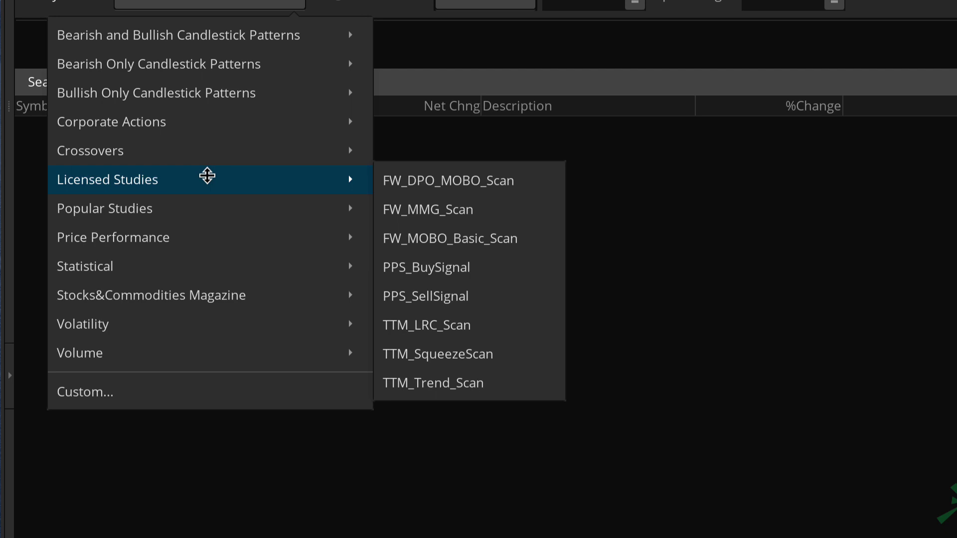
pyautogui.moveTo(206, 209)
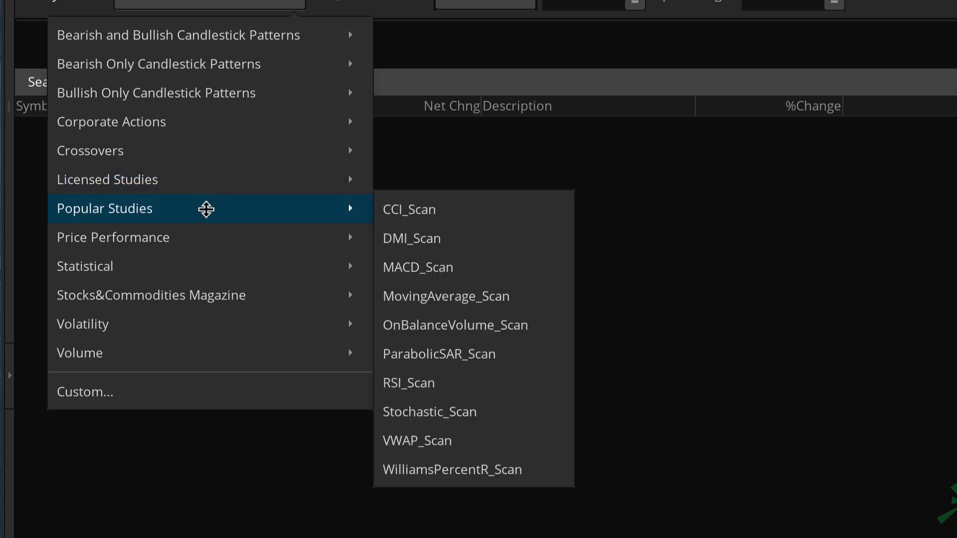
pyautogui.moveTo(177, 266)
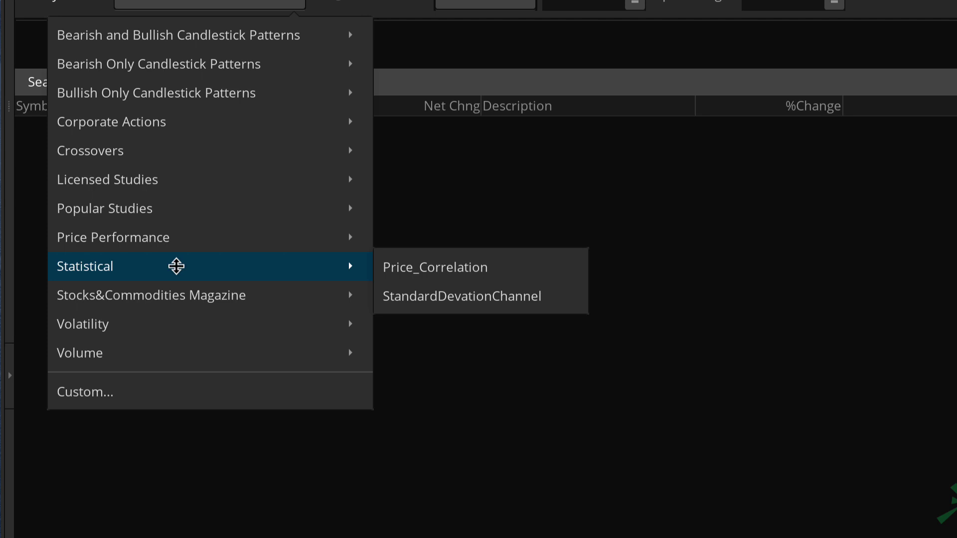
pyautogui.moveTo(201, 293)
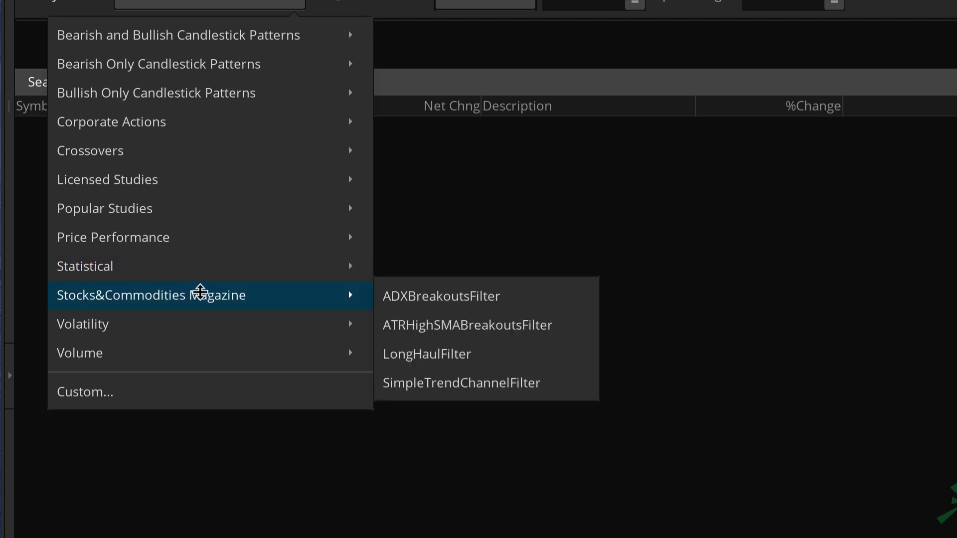
pyautogui.moveTo(212, 323)
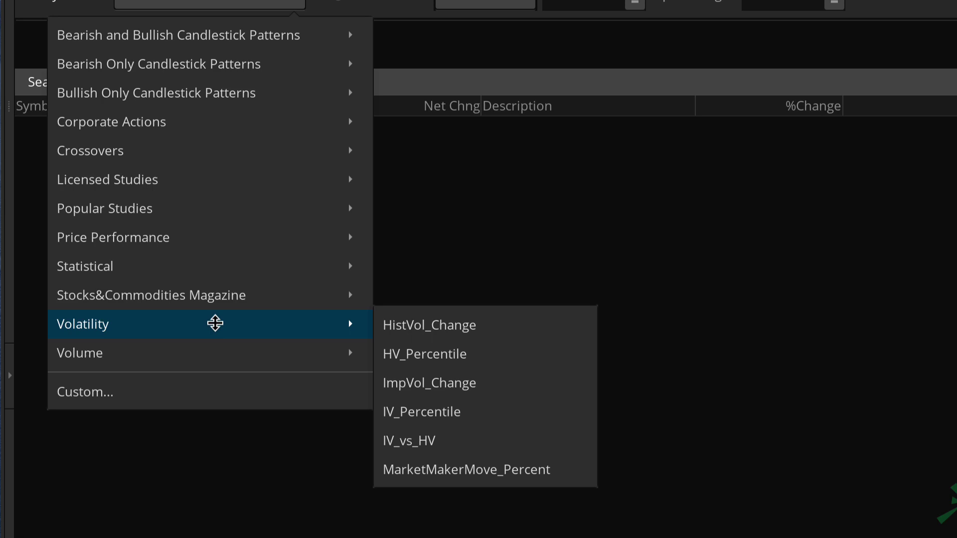
# Close the study list, keeping ADXCrossover above 20 on daily aggregation
pyautogui.click(599, 38)
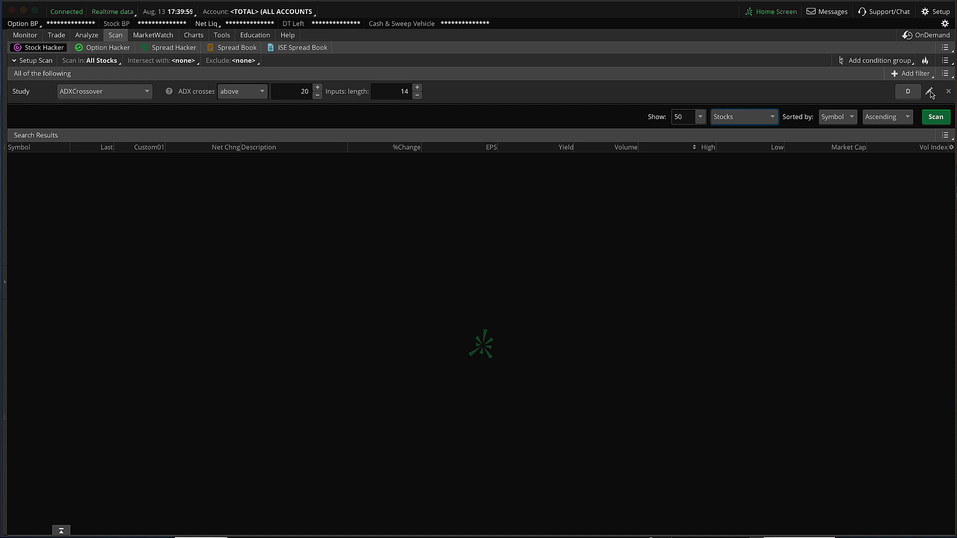
# Open the Scanner Custom Filter dialog for the ADXCrossover filter and center it
pyautogui.click(930, 93)
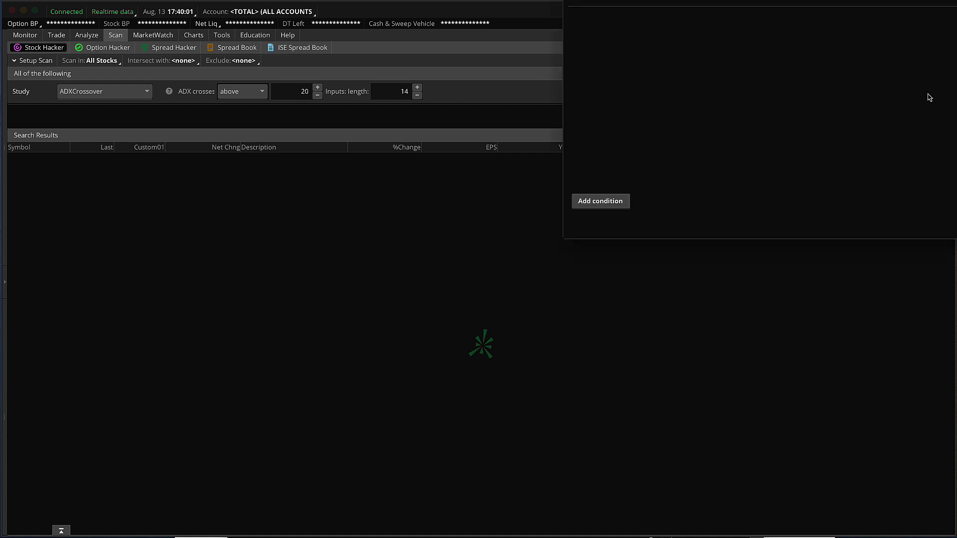
pyautogui.moveTo(590, 66); pyautogui.dragTo(534, 66)
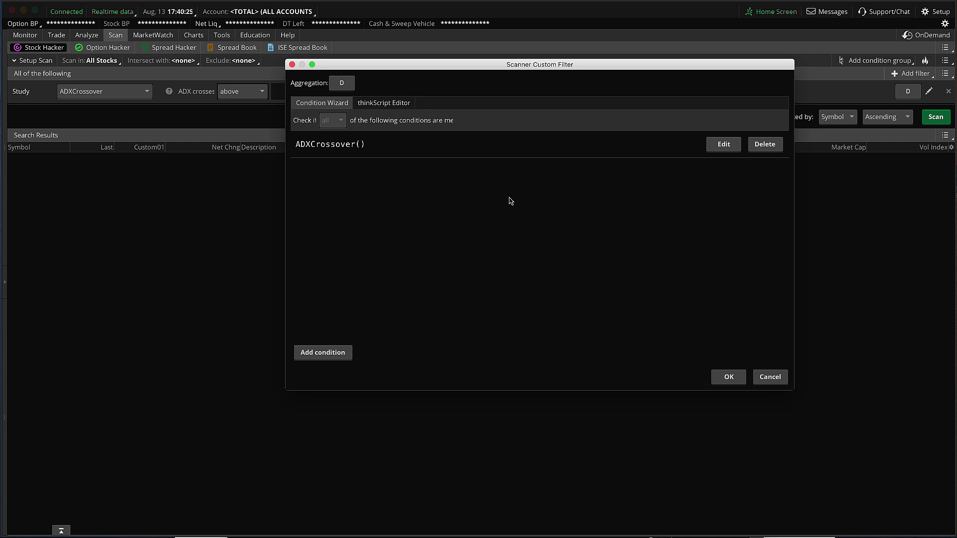
# Close the Watchlists Tutorials Archives browser tab and return to the Scanner Custom Filter dialog
pyautogui.press('super+Tab')
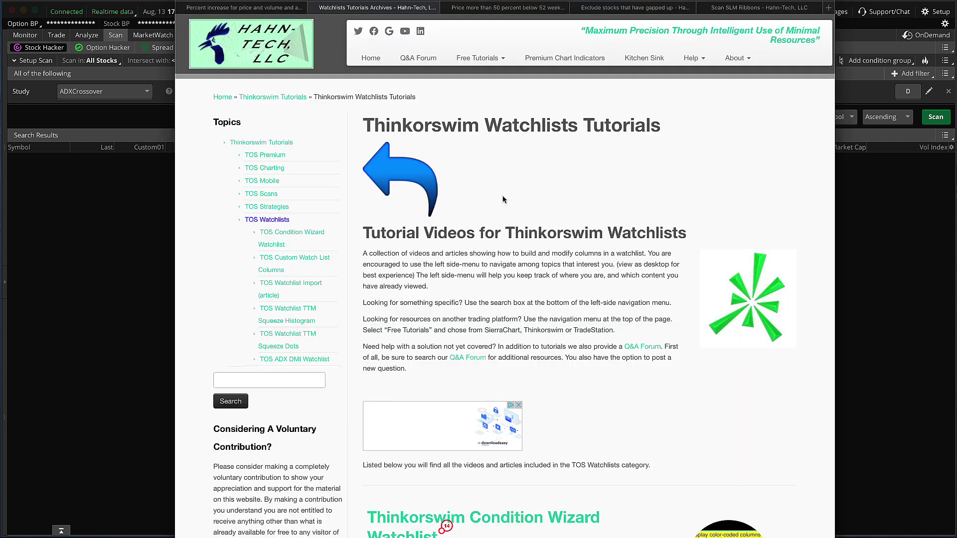
pyautogui.click(313, 8)
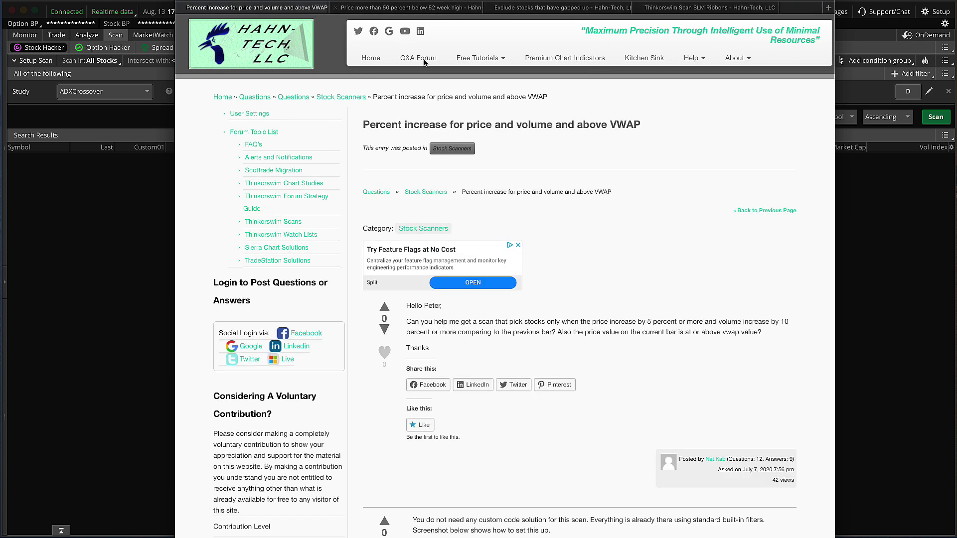
pyautogui.click(892, 182)
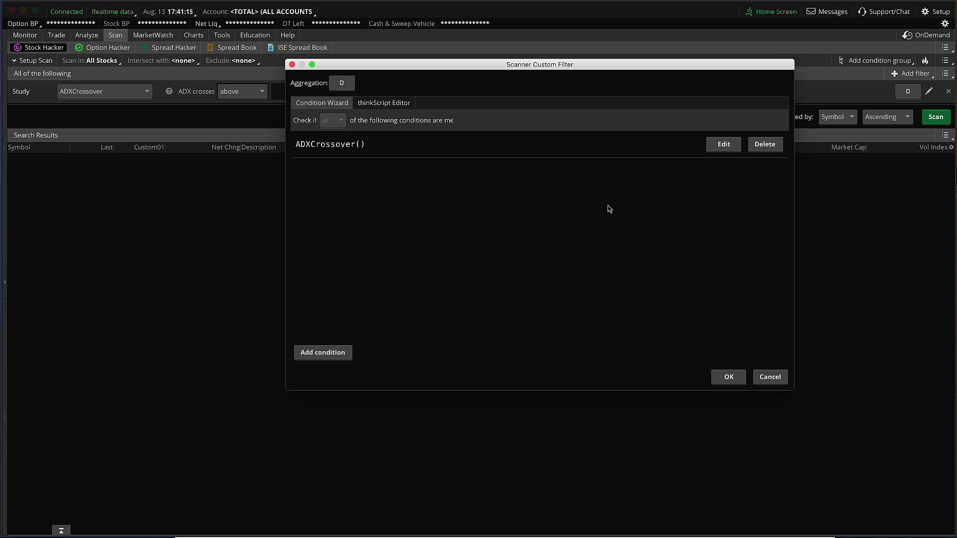
pyautogui.click(721, 147)
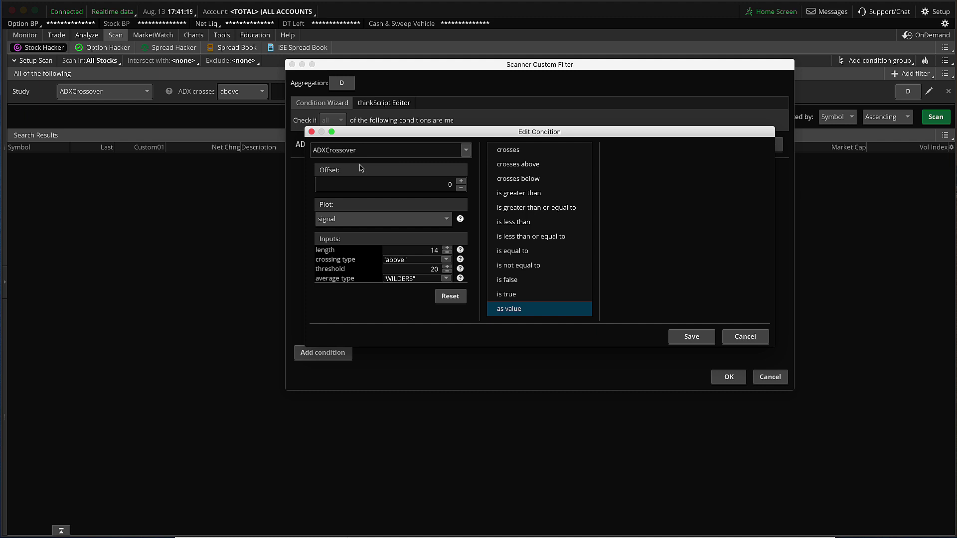
pyautogui.click(465, 151)
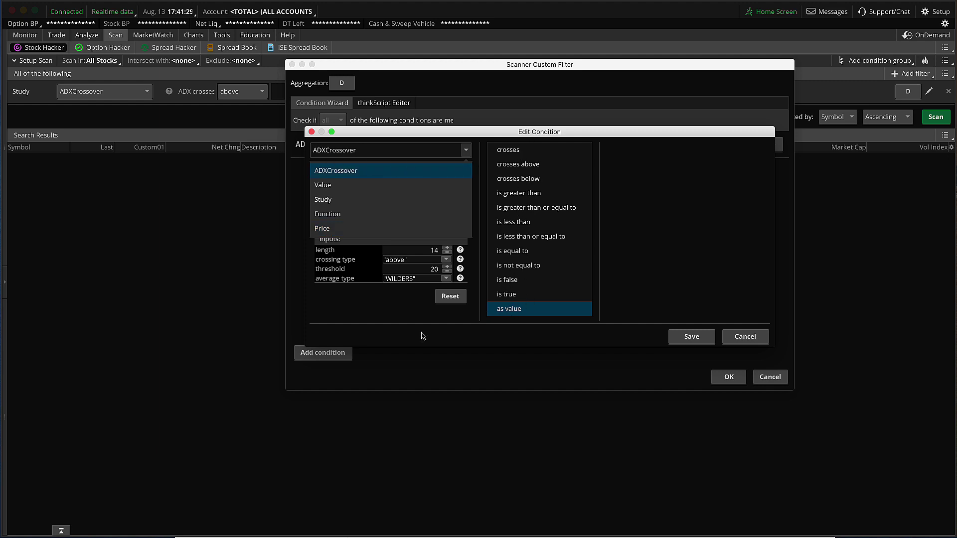
pyautogui.click(370, 313)
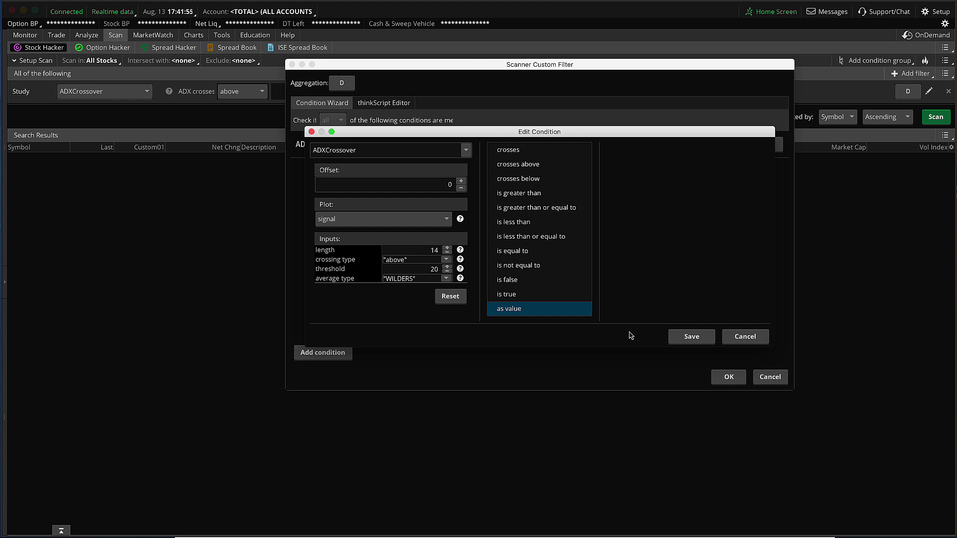
pyautogui.click(745, 337)
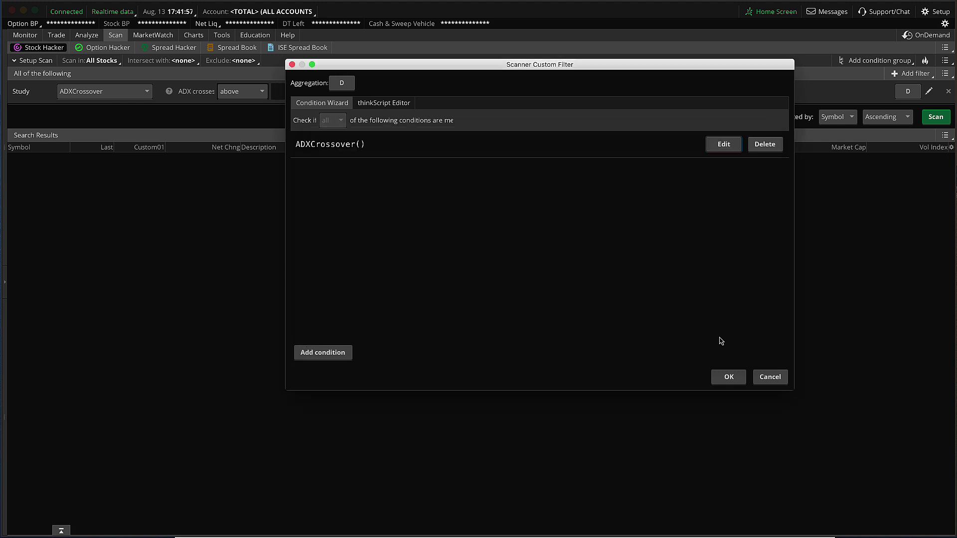
# In the thinkScript Editor, replace ADXCrossover() with 'plot scan = close > 10 and close < 20;' and apply it
pyautogui.click(377, 104)
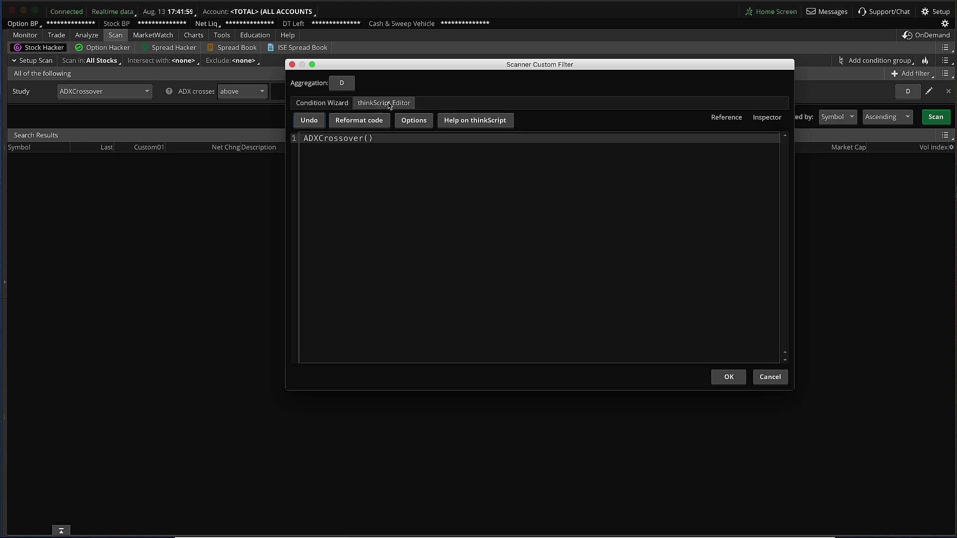
pyautogui.click(295, 140)
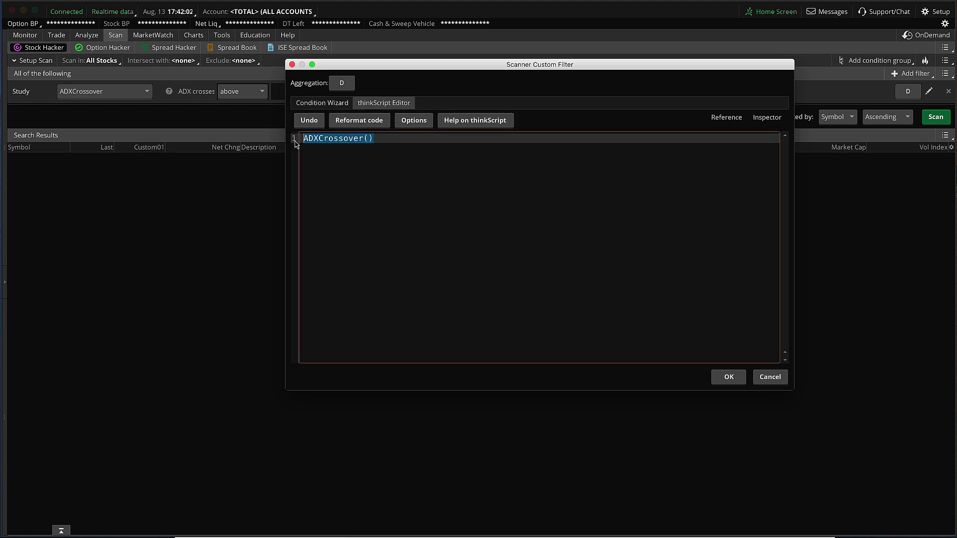
pyautogui.write('plot')
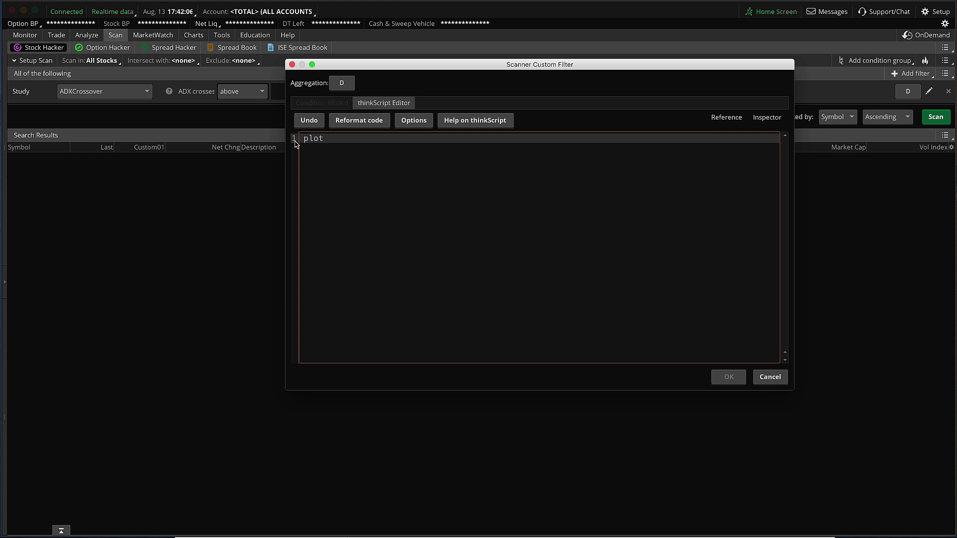
pyautogui.write(' scan')
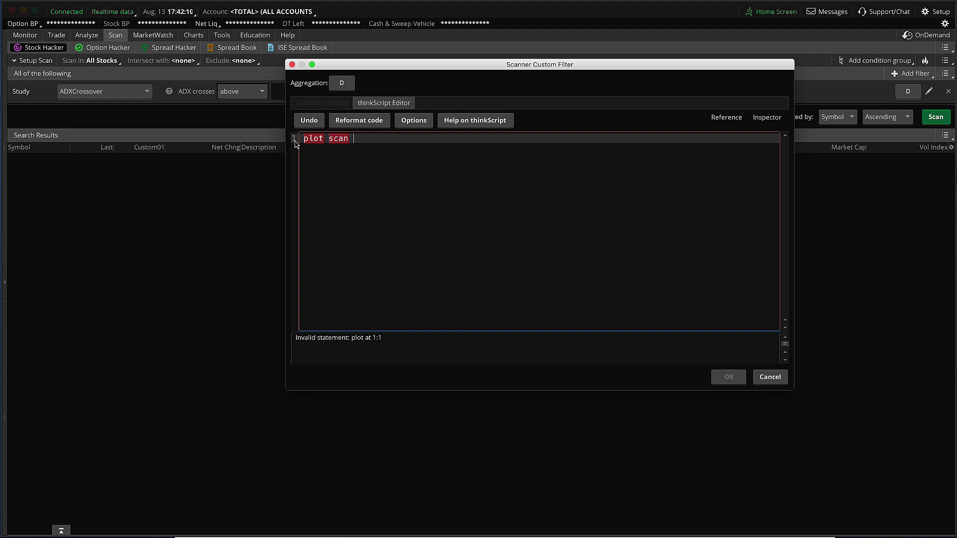
pyautogui.write('= close > 10 ')
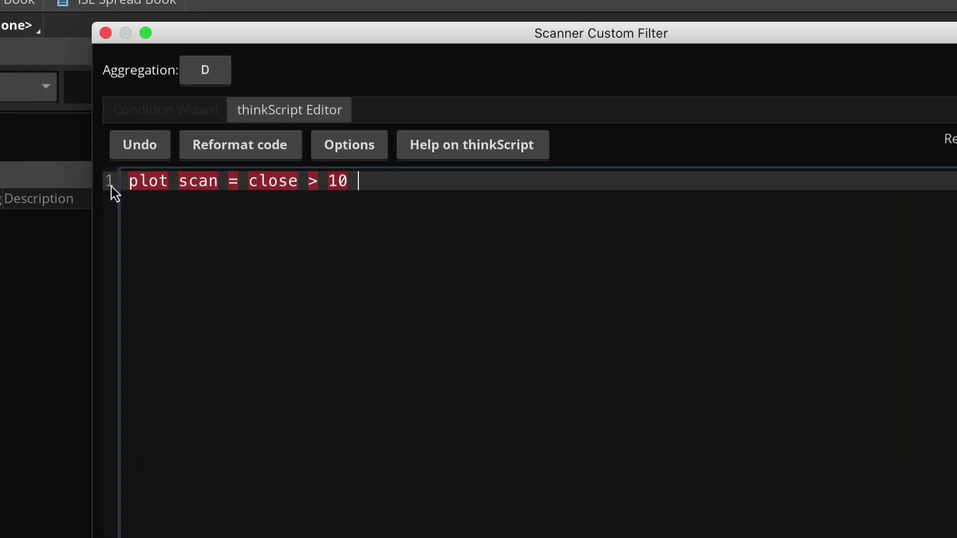
pyautogui.write('and close < 20;')
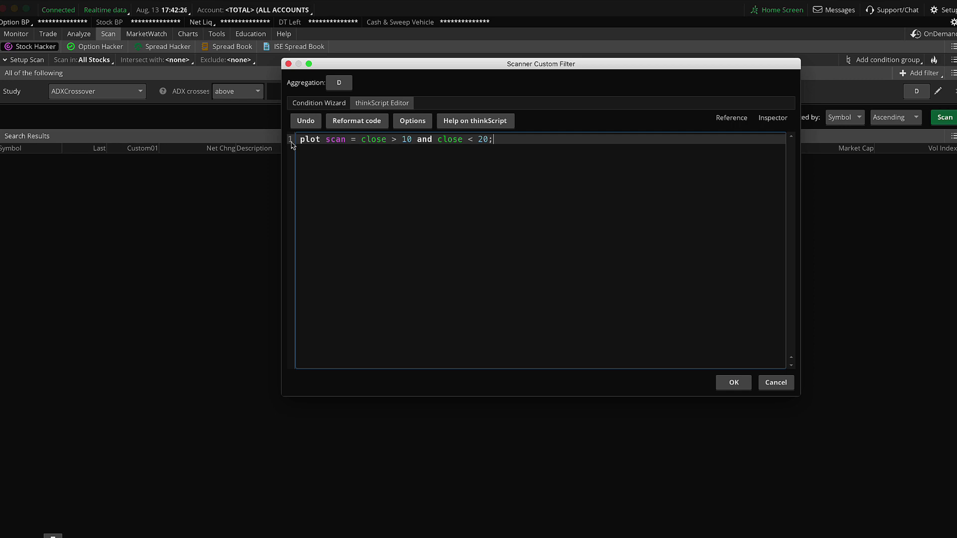
pyautogui.click(730, 379)
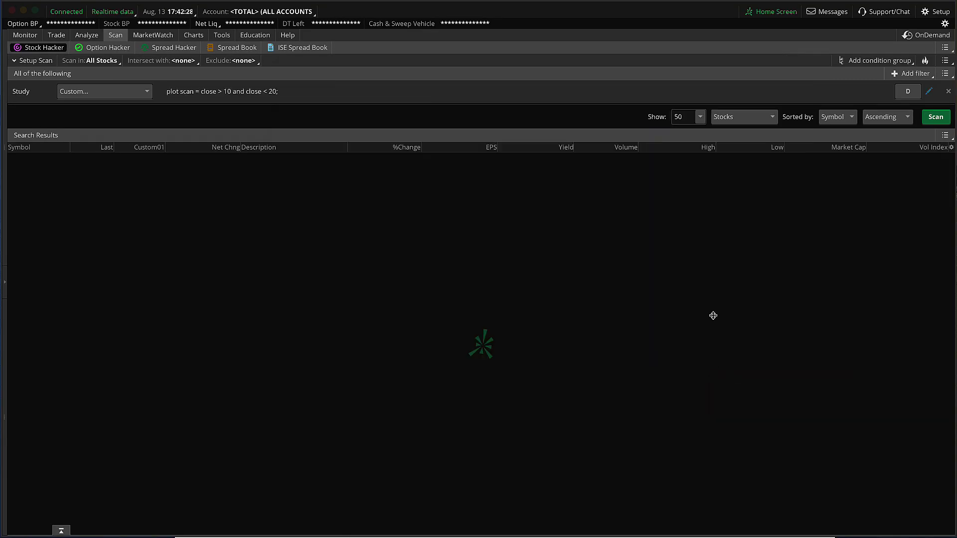
# Run the custom price scan, which returns 2132 matching stocks, then return to the Hahn-Tech page in Safari
pyautogui.click(934, 117)
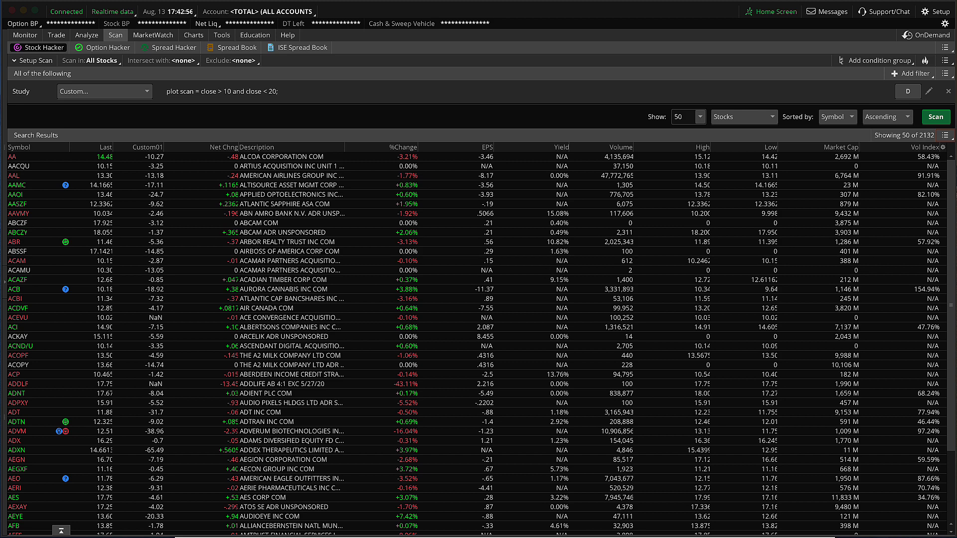
pyautogui.press('super+Tab')
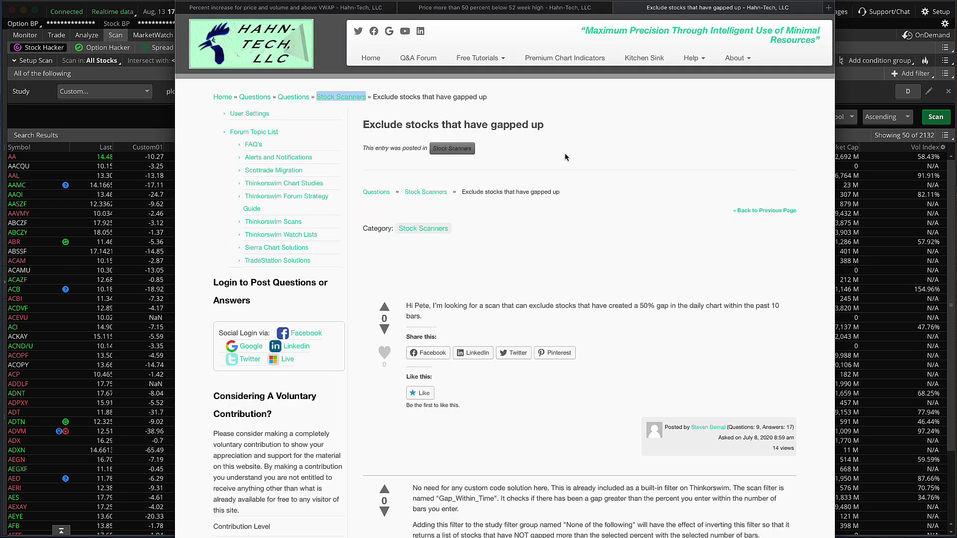
# Open the Stock Scanners forum in a new tab and sort its questions by most views
pyautogui.rightClick(352, 97)
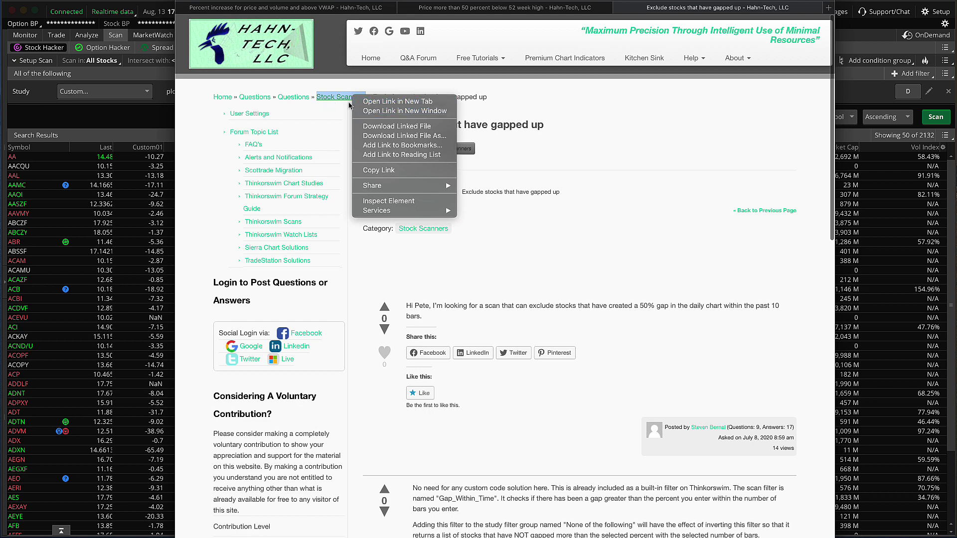
pyautogui.click(373, 101)
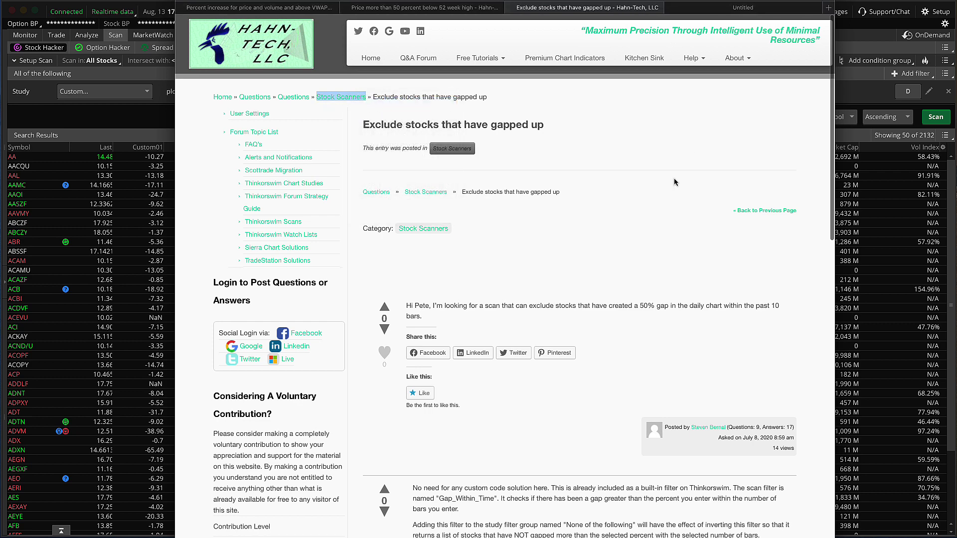
pyautogui.click(729, 7)
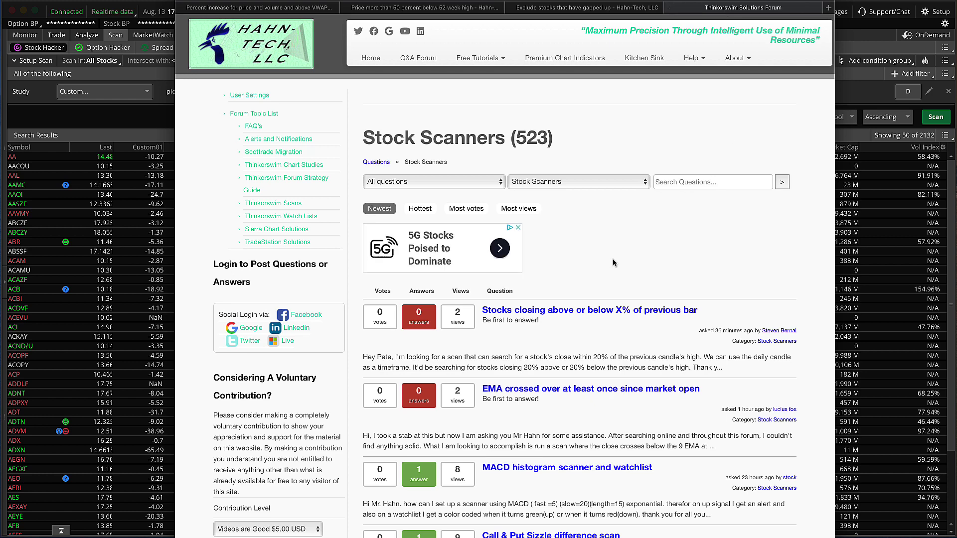
pyautogui.click(519, 208)
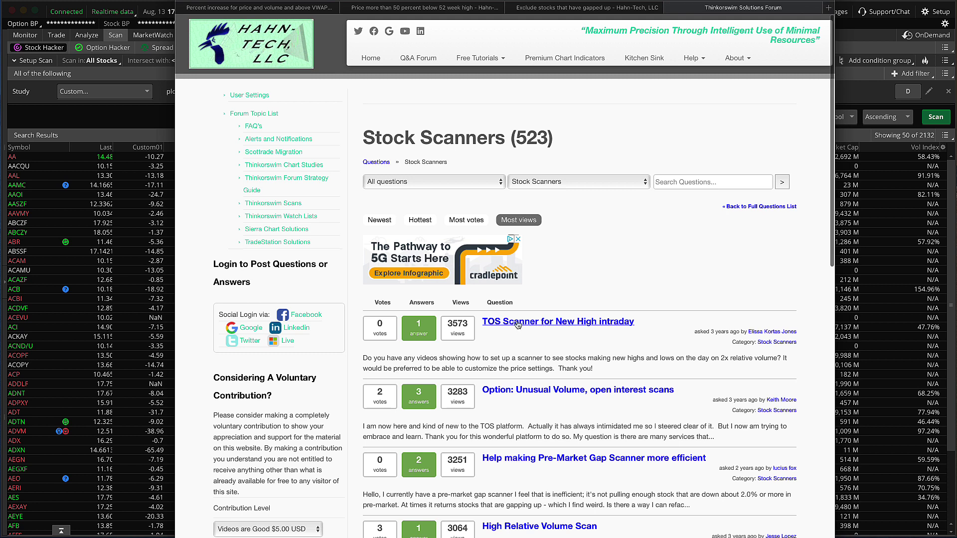
# Open the 'TOS Scanner for New High intraday' question in a new tab and copy its scan code
pyautogui.rightClick(585, 327)
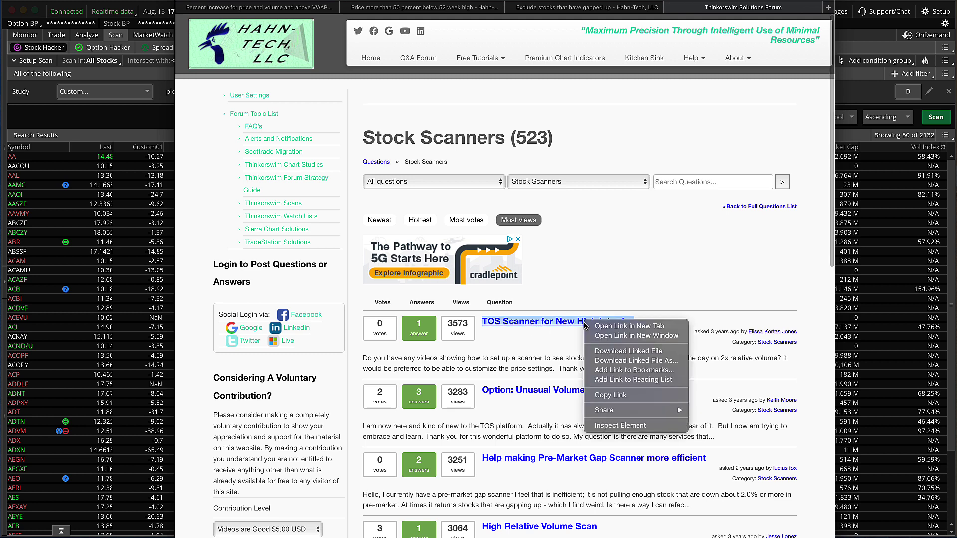
pyautogui.click(618, 326)
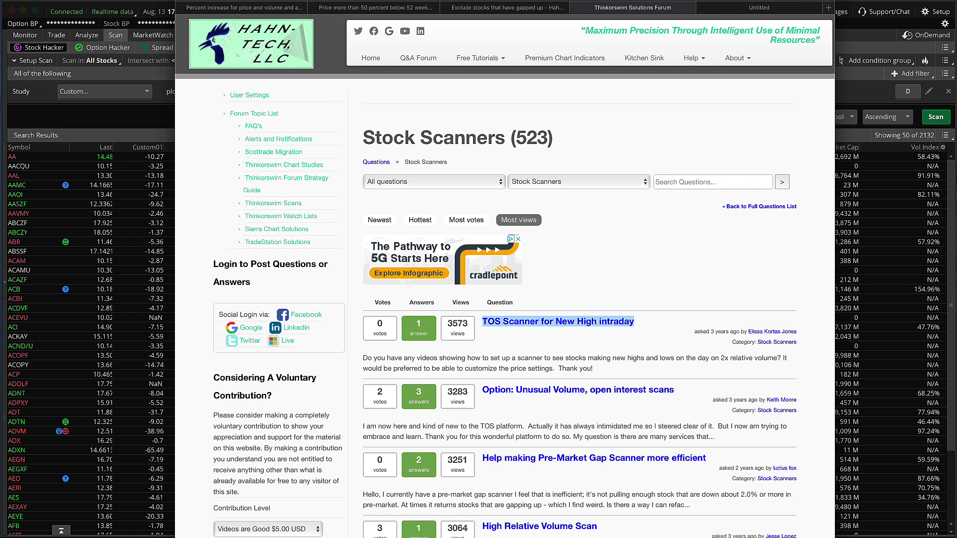
pyautogui.click(759, 7)
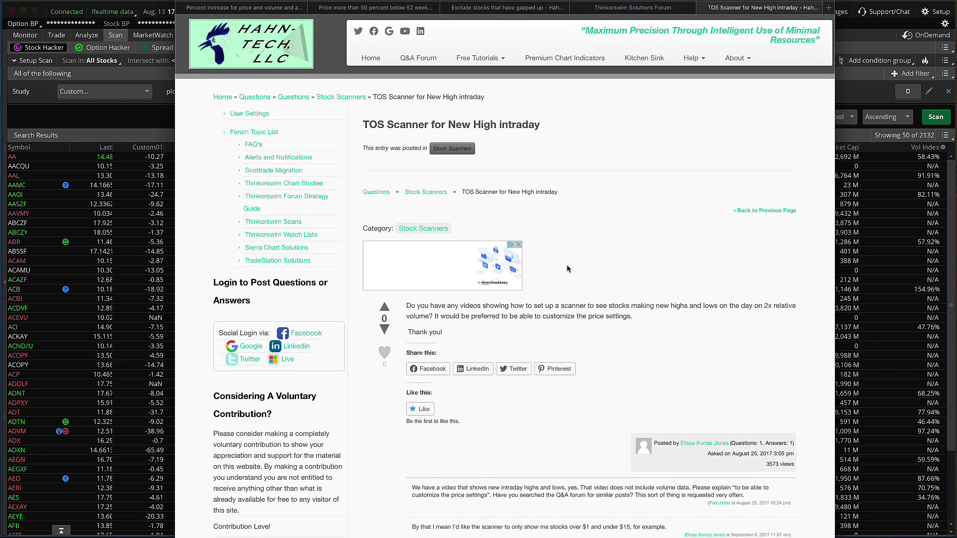
pyautogui.scroll(-2, 618, 304)
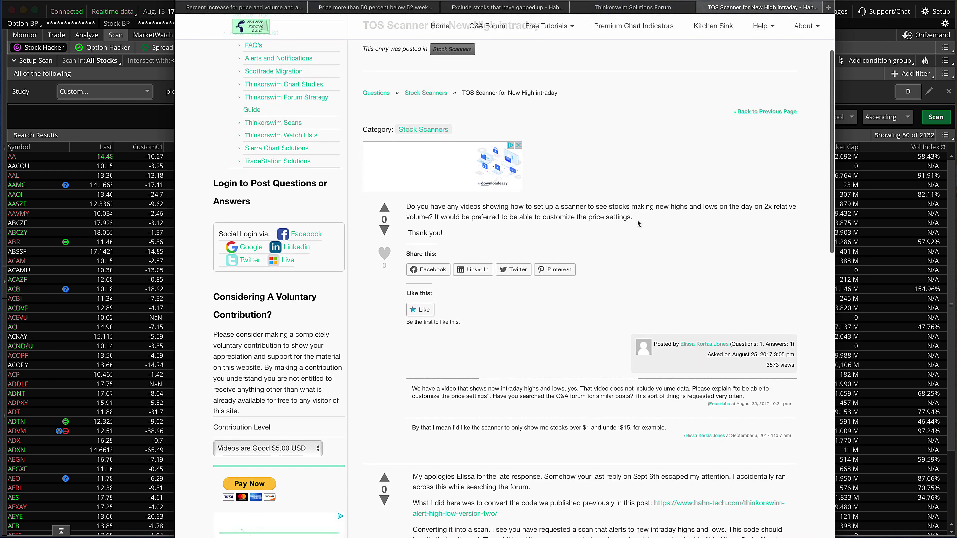
pyautogui.moveTo(637, 223); pyautogui.dragTo(384, 209)
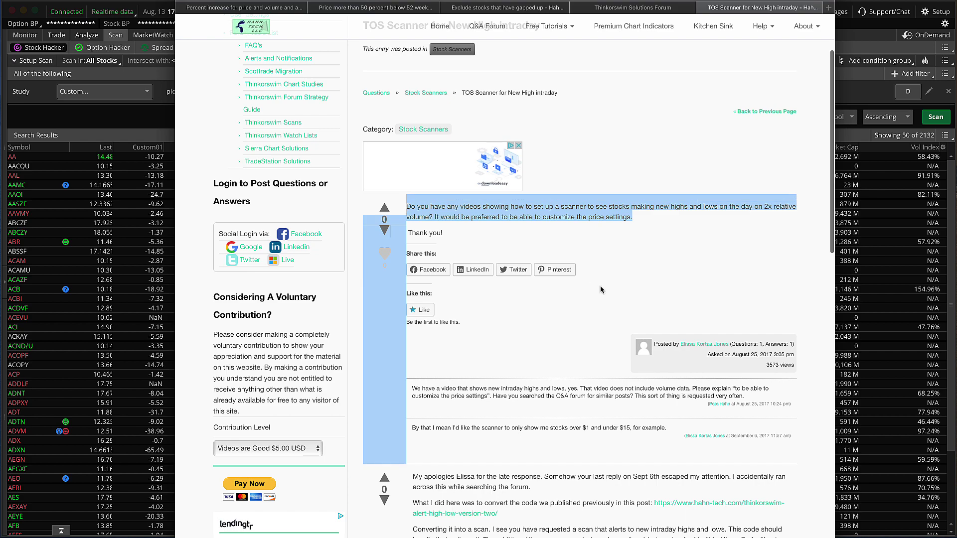
pyautogui.scroll(-10, 601, 289)
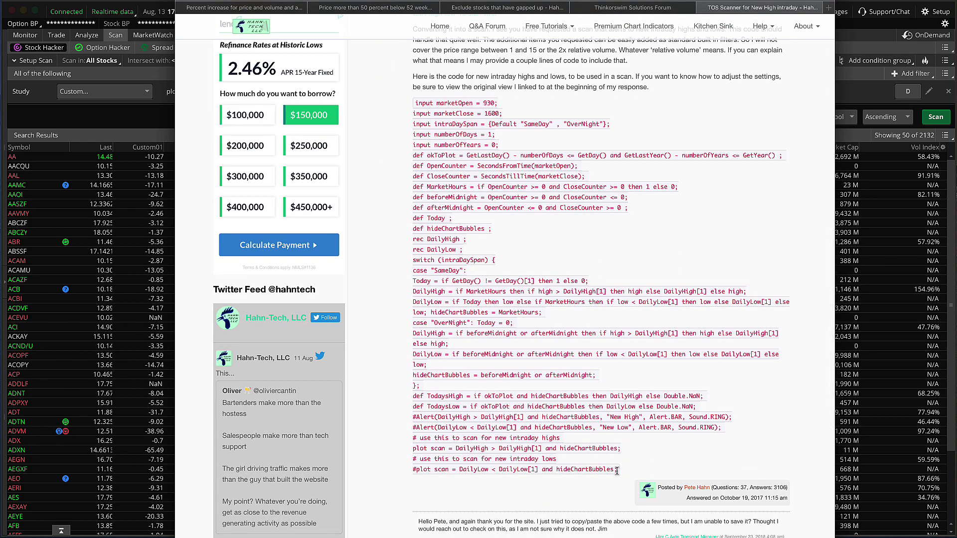
pyautogui.moveTo(617, 470); pyautogui.dragTo(416, 105)
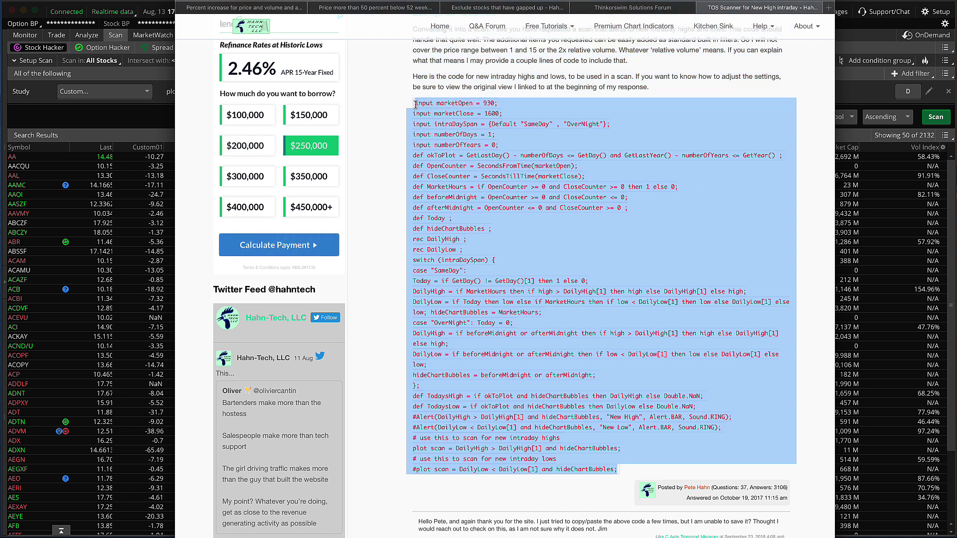
pyautogui.rightClick(461, 128)
pyautogui.click(486, 158)
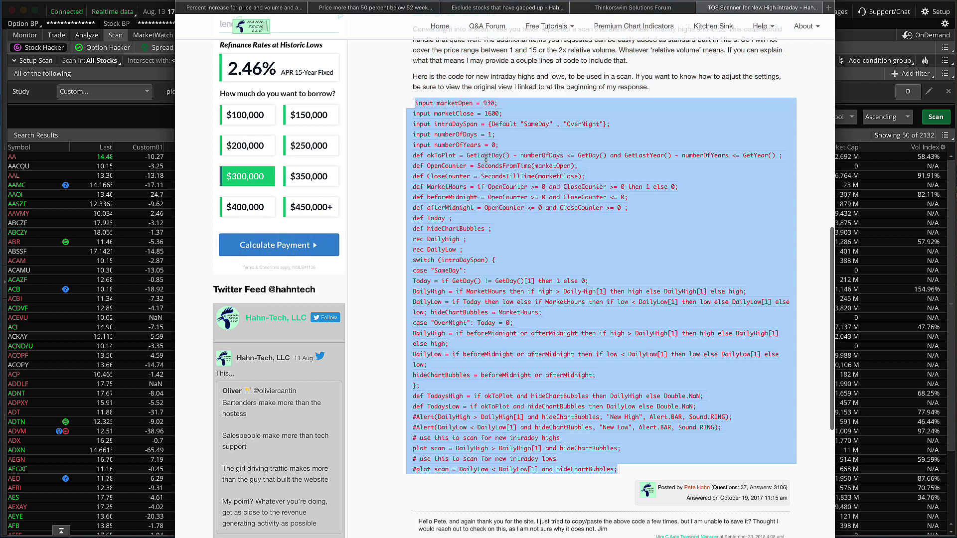
pyautogui.click(870, 100)
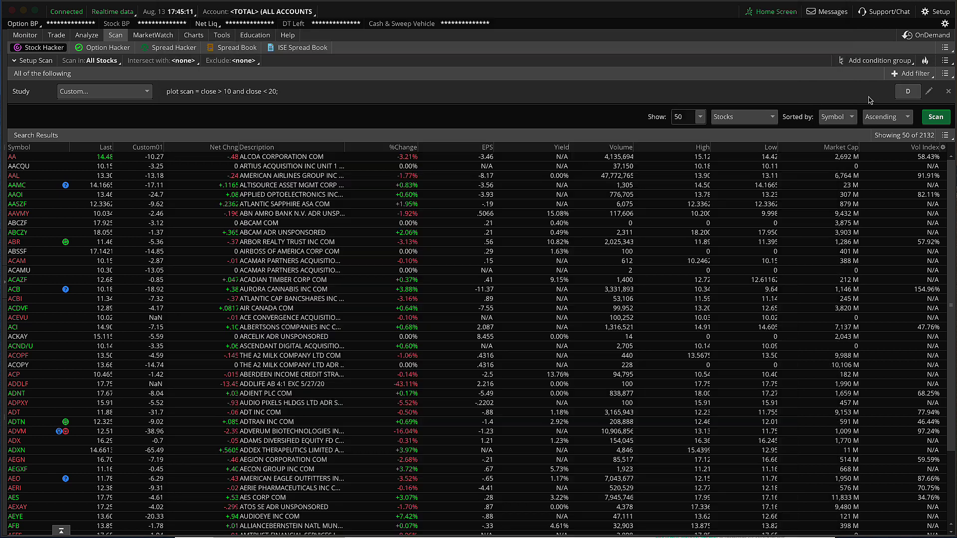
# In the custom filter's thinkScript Editor, replace the old price-range line with the pasted intraday script
pyautogui.click(929, 93)
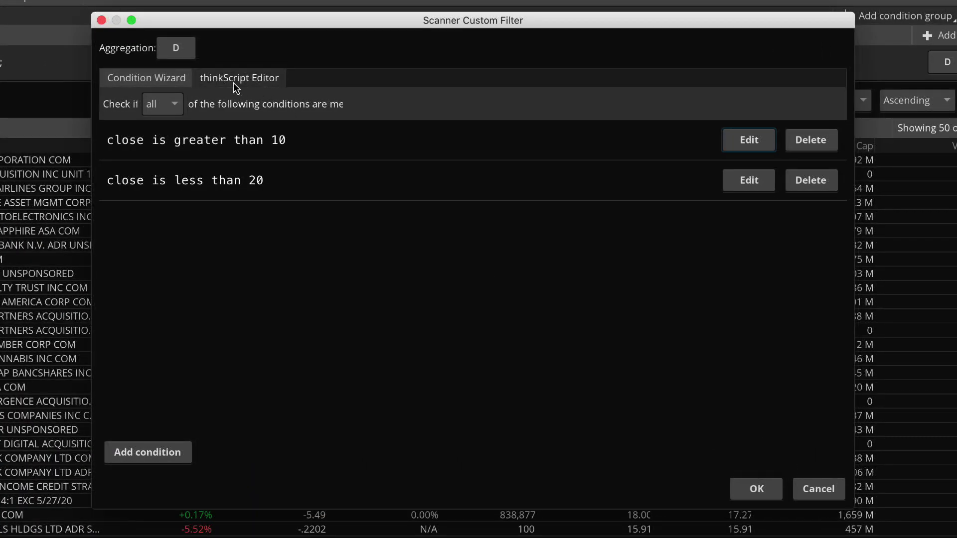
pyautogui.click(233, 82)
pyautogui.moveTo(417, 132); pyautogui.dragTo(101, 139)
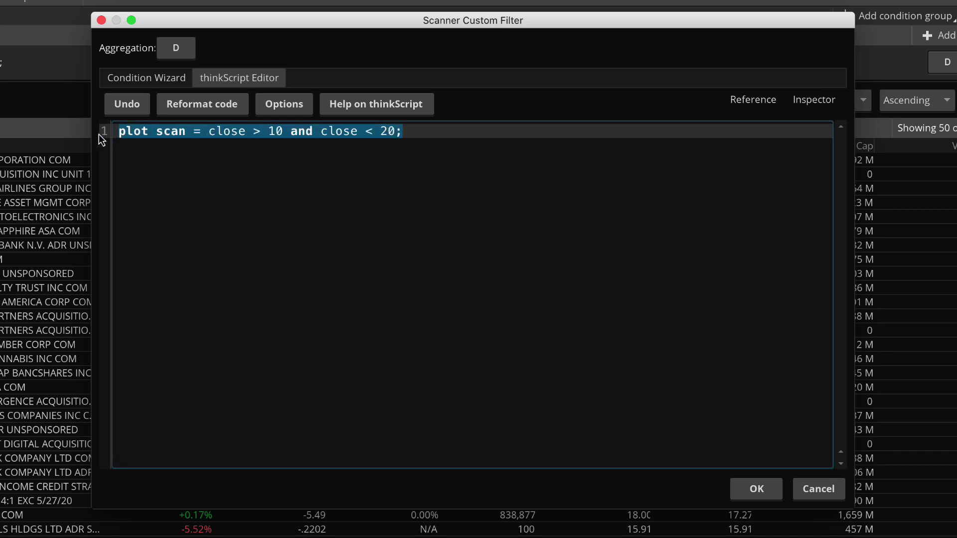
pyautogui.press('BackSpace')
pyautogui.rightClick(175, 135)
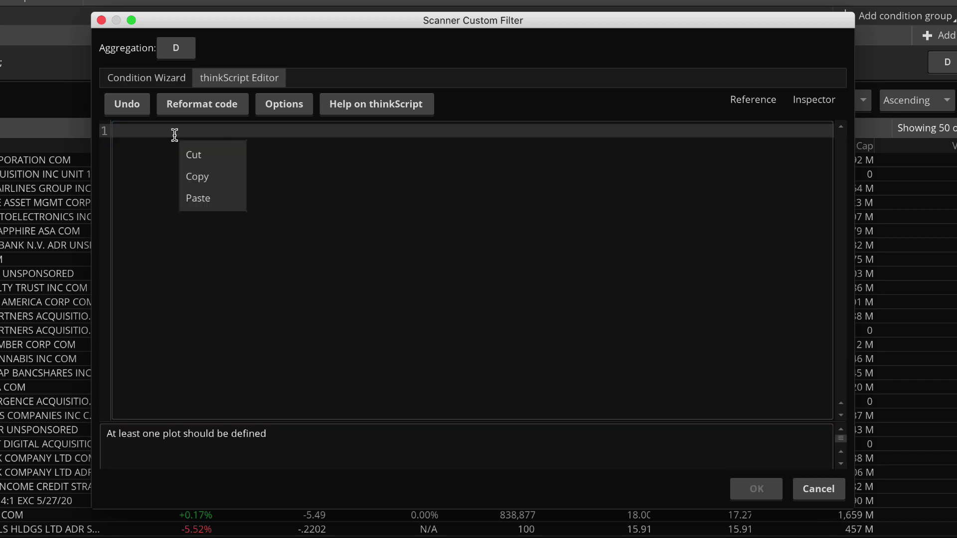
pyautogui.click(209, 198)
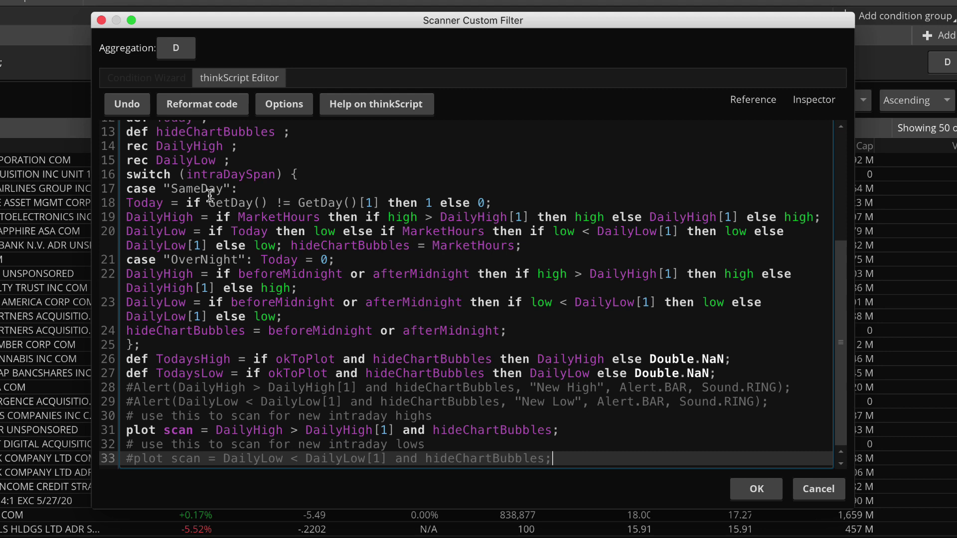
# Comment out the new-highs plot on line 31, uncomment the new-lows plot on line 33, and save
pyautogui.scroll(4, 441, 187)
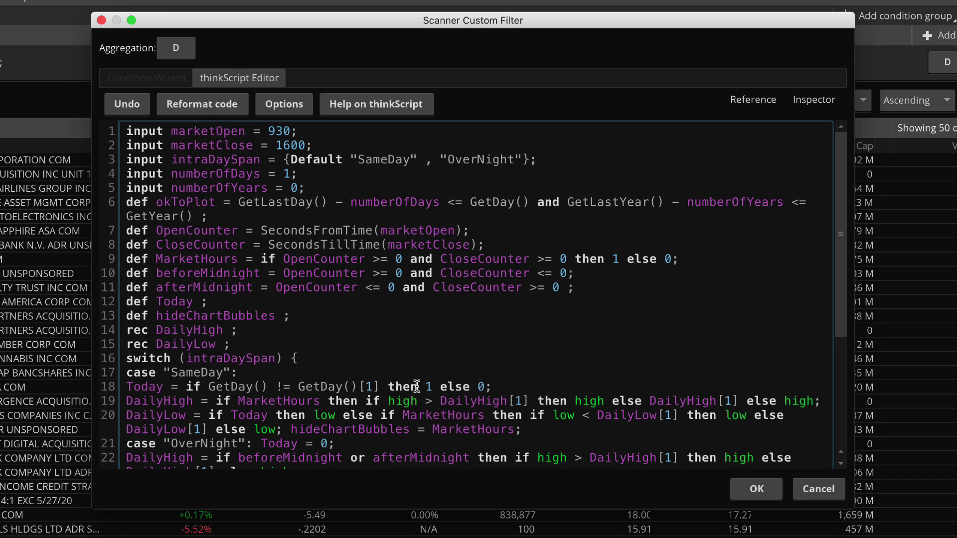
pyautogui.scroll(-5, 417, 387)
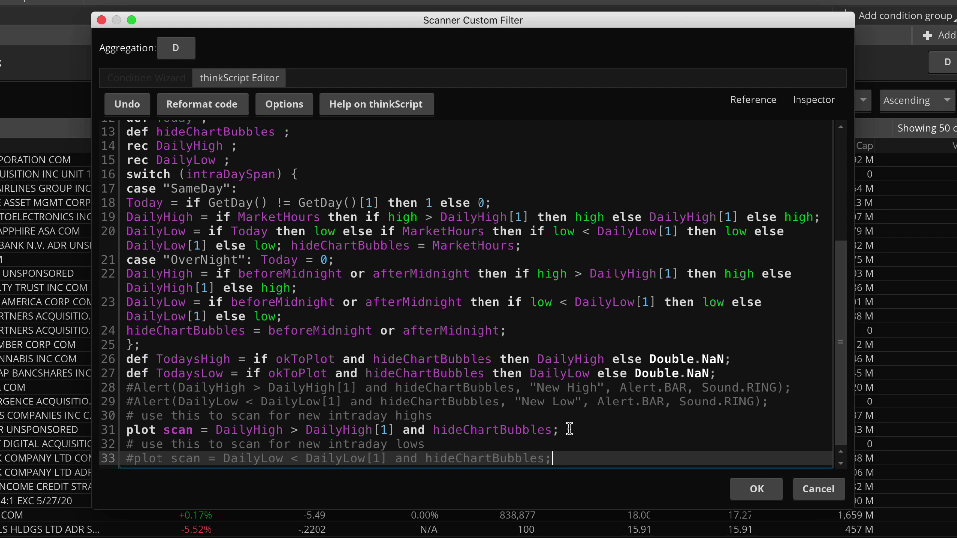
pyautogui.moveTo(572, 430); pyautogui.dragTo(127, 430)
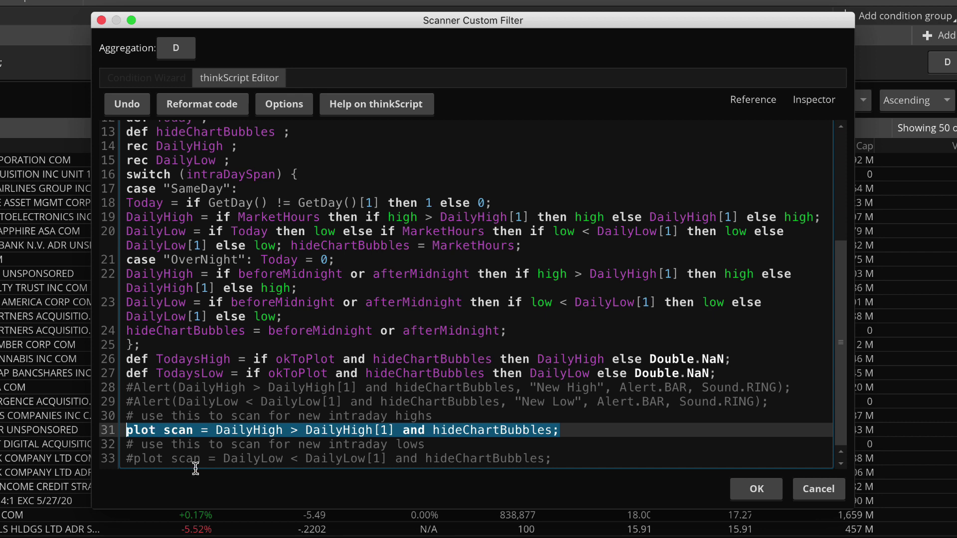
pyautogui.tripleClick(575, 459)
pyautogui.moveTo(525, 483); pyautogui.dragTo(114, 438)
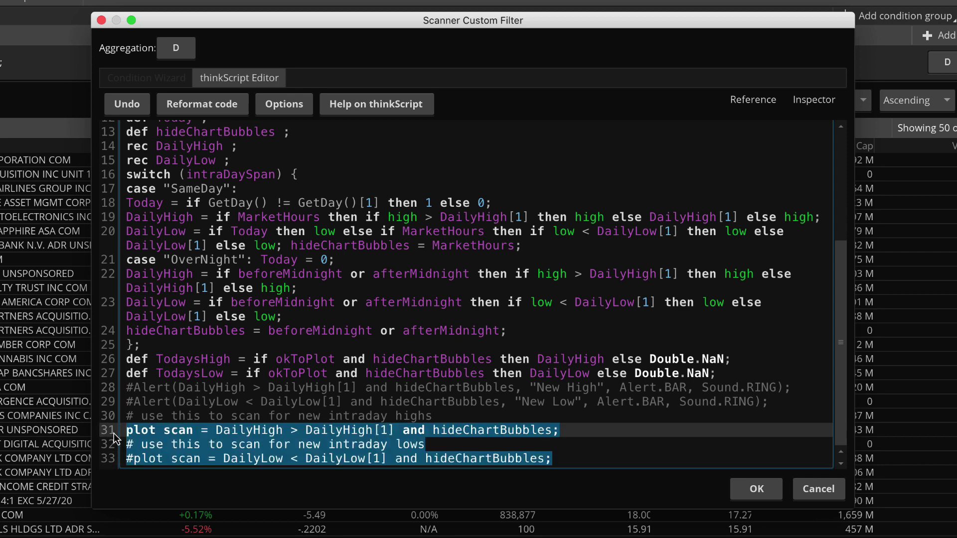
pyautogui.click(267, 429)
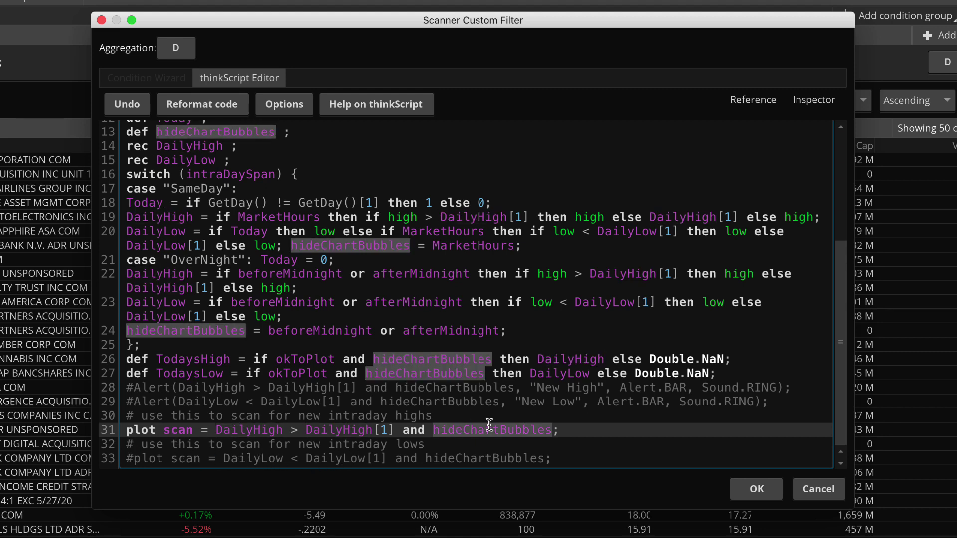
pyautogui.click(127, 429)
pyautogui.write('#')
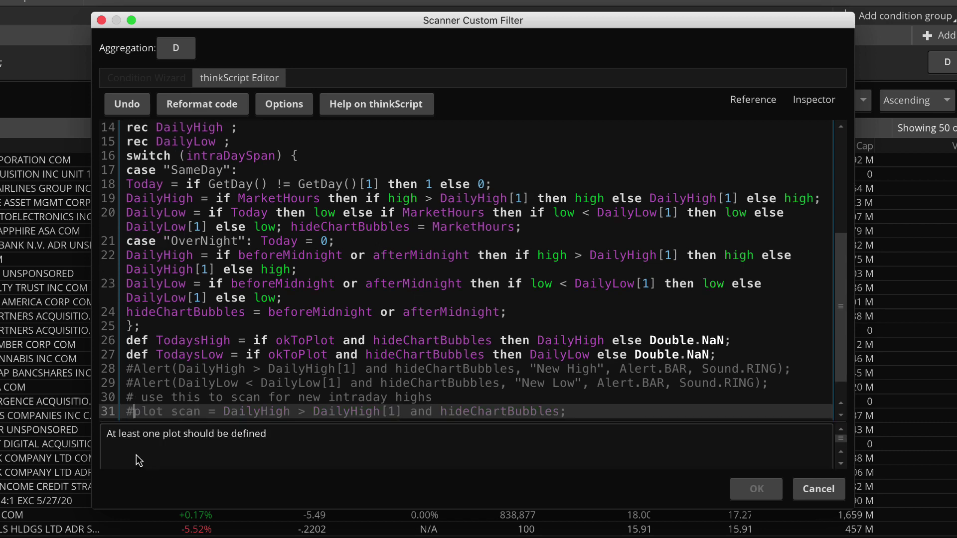
pyautogui.scroll(-1, 136, 408)
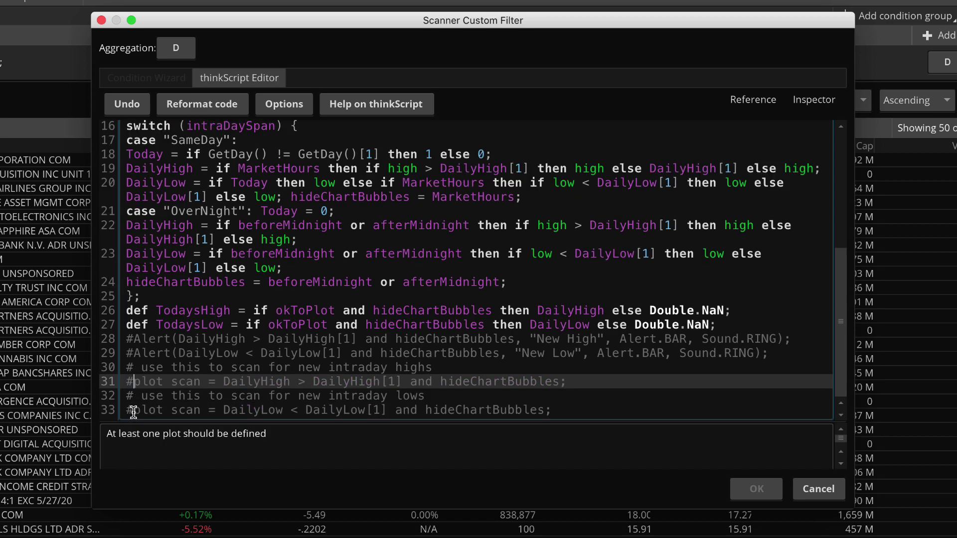
pyautogui.click(133, 410)
pyautogui.press('BackSpace')
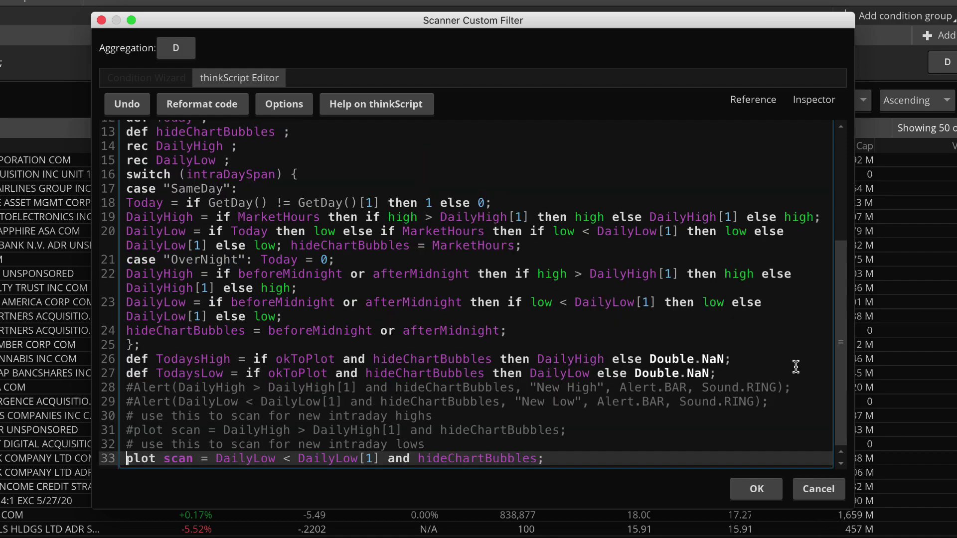
pyautogui.click(220, 458)
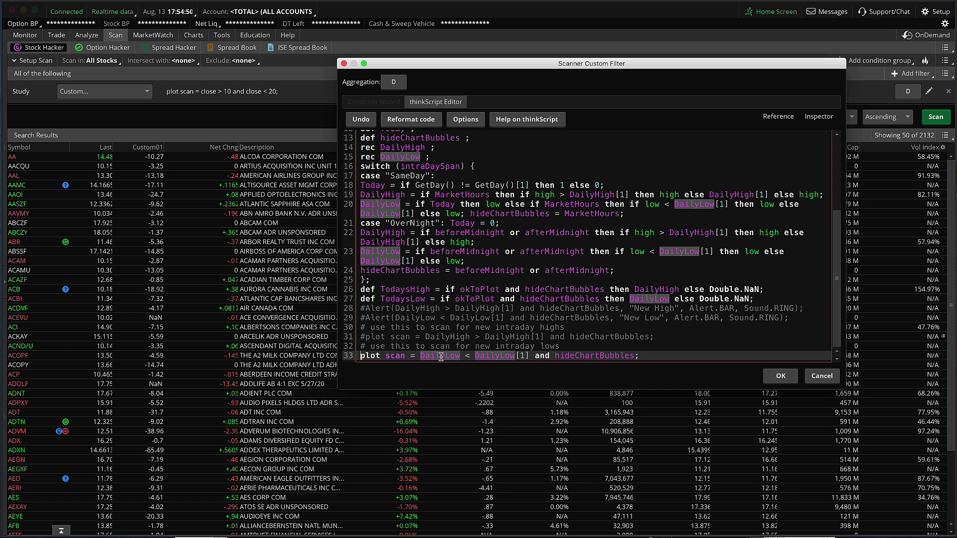
pyautogui.click(781, 375)
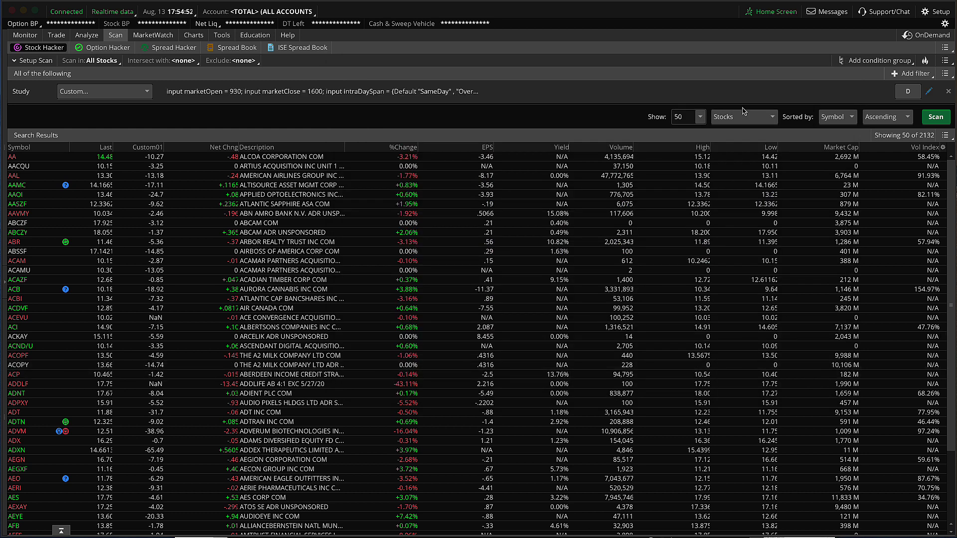
# Run the scan with the intraday-low script, getting 6245 results, and keep D aggregation selected
pyautogui.click(935, 117)
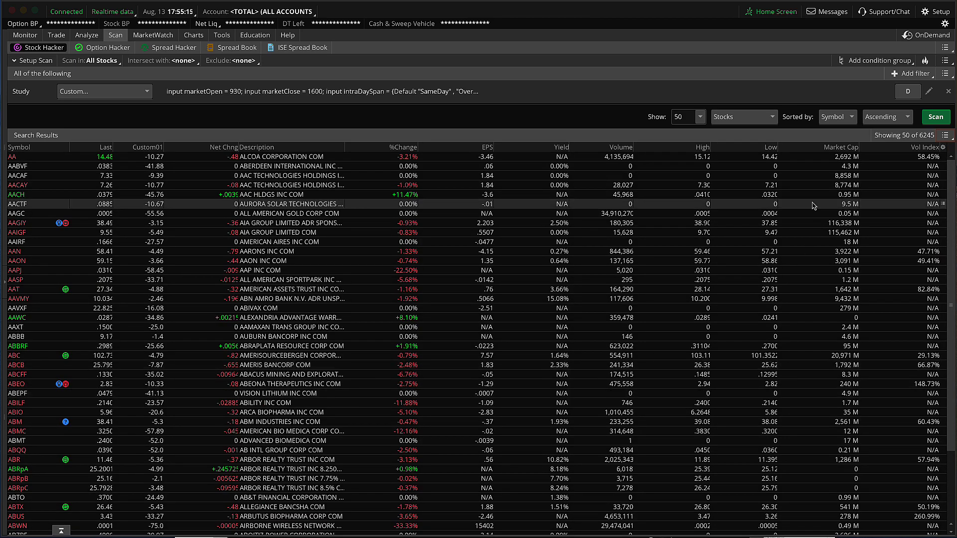
pyautogui.click(907, 95)
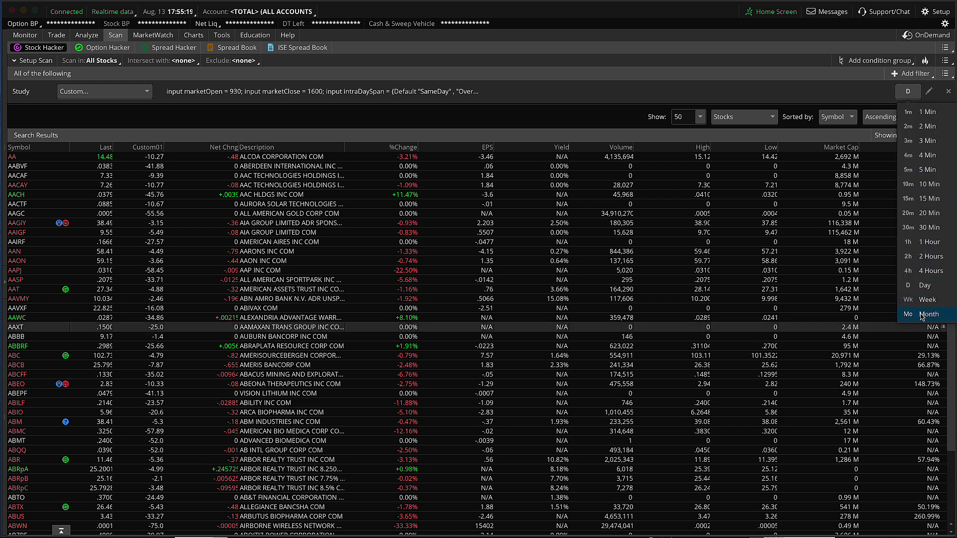
pyautogui.click(836, 84)
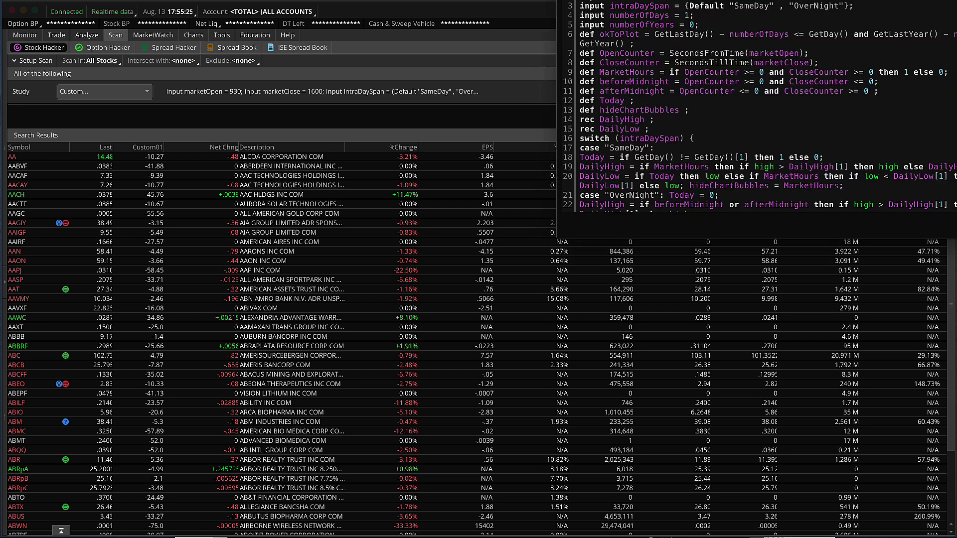
# Reopen the custom filter's script and change the numberOfDays input value from 1 to 2
pyautogui.click(929, 91)
pyautogui.click(435, 222)
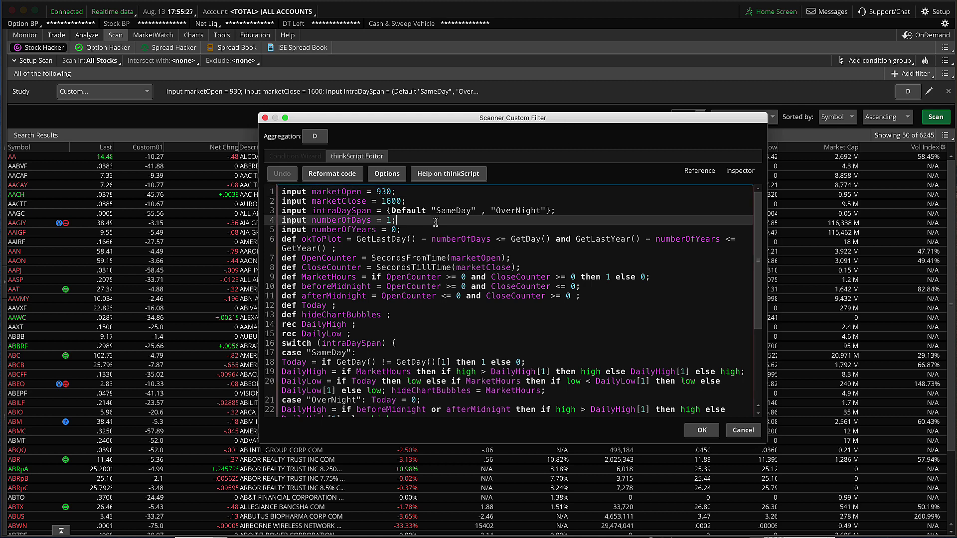
pyautogui.scroll(-4, 516, 329)
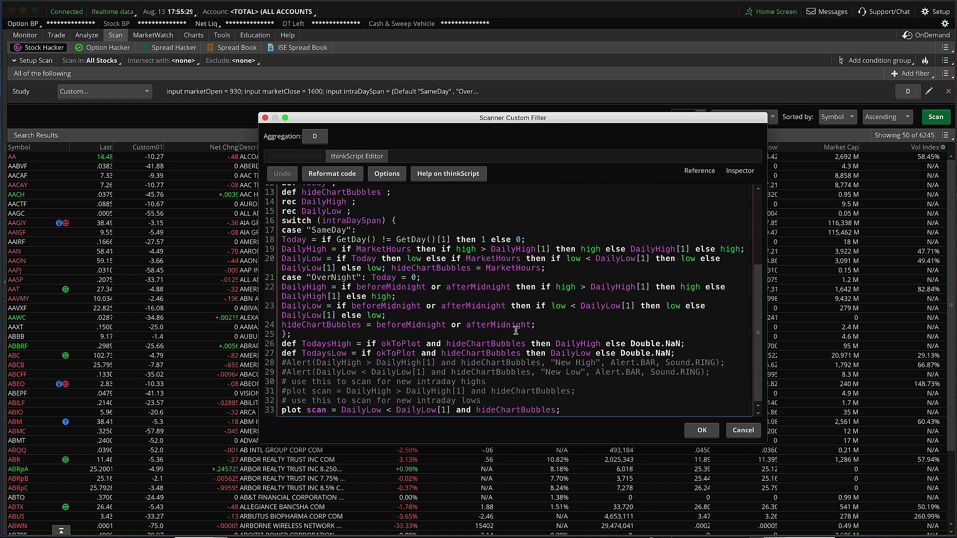
pyautogui.scroll(4, 515, 329)
pyautogui.scroll(-4, 516, 329)
pyautogui.scroll(4, 514, 339)
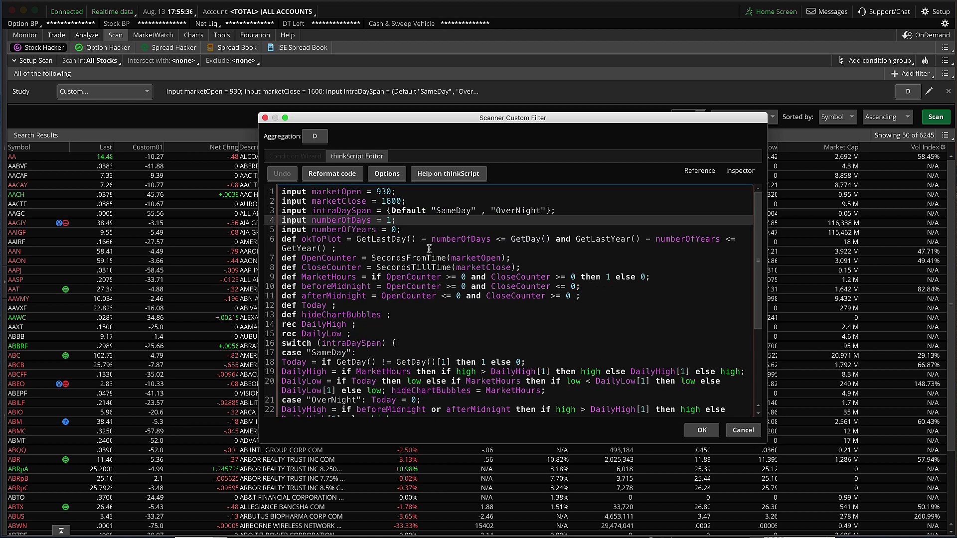
pyautogui.moveTo(416, 231); pyautogui.dragTo(273, 193)
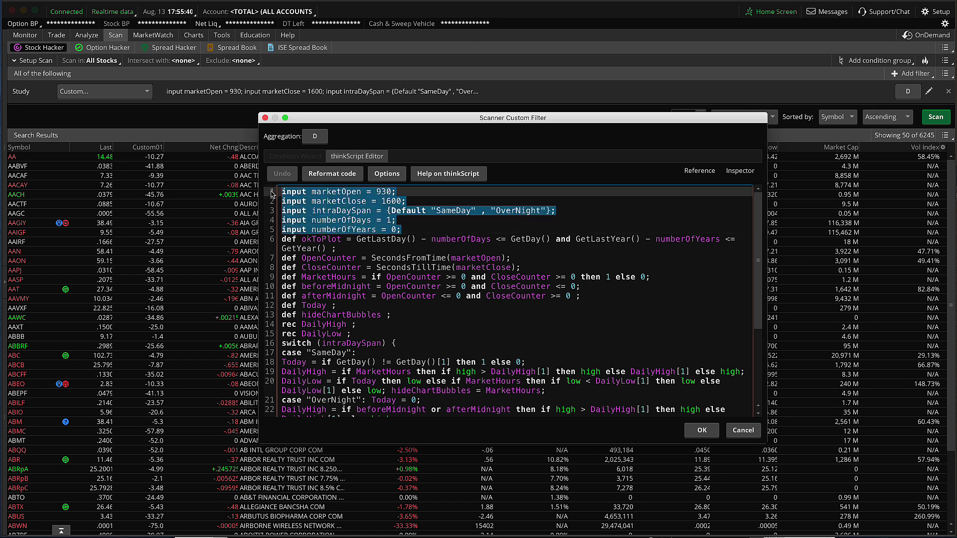
pyautogui.click(413, 230)
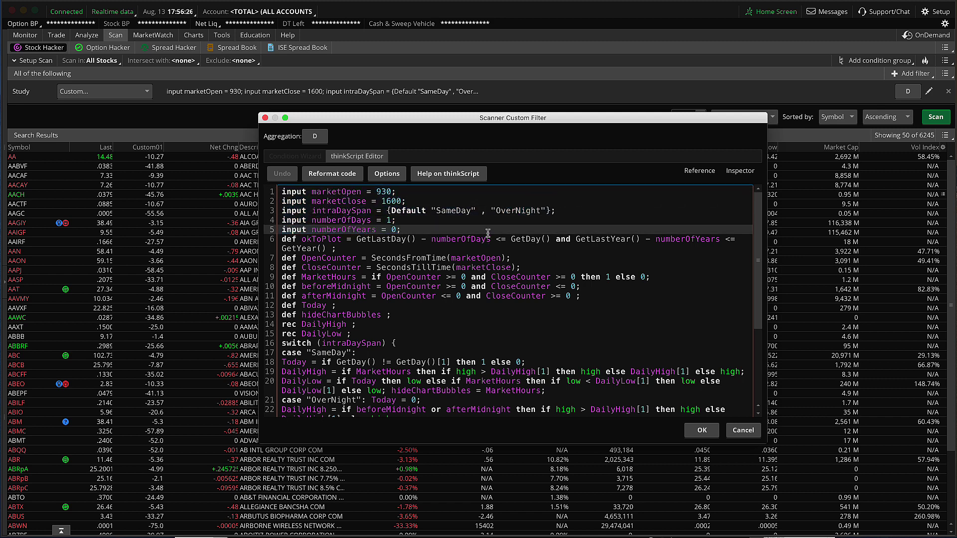
pyautogui.doubleClick(392, 221)
pyautogui.write('2')
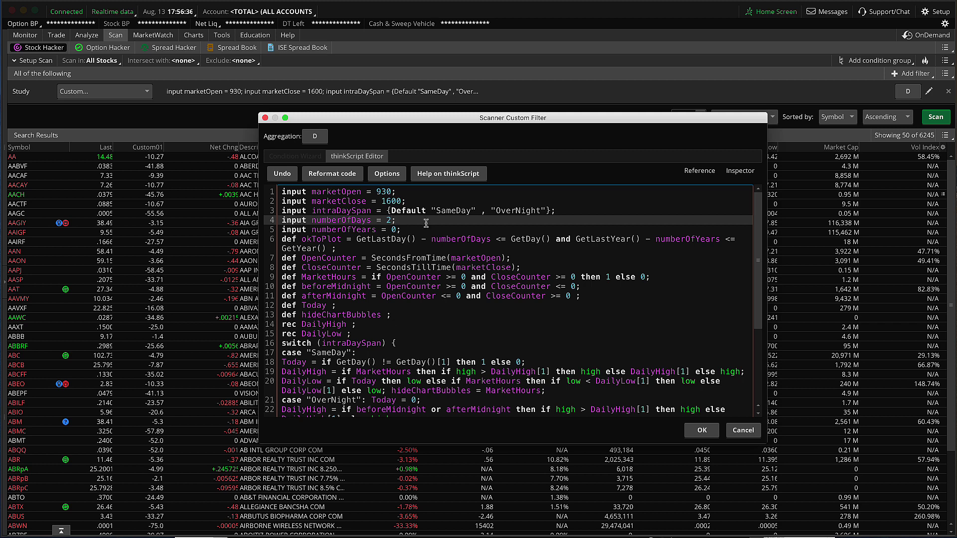
# Cancel the numberOfDays edit and add the Crossovers > ADXCrossover study as a scan condition
pyautogui.click(743, 431)
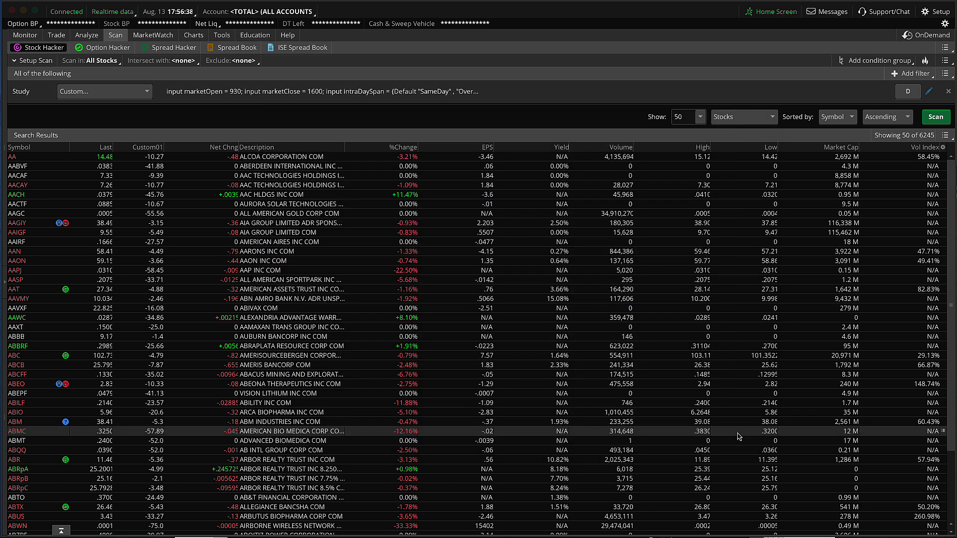
pyautogui.click(147, 92)
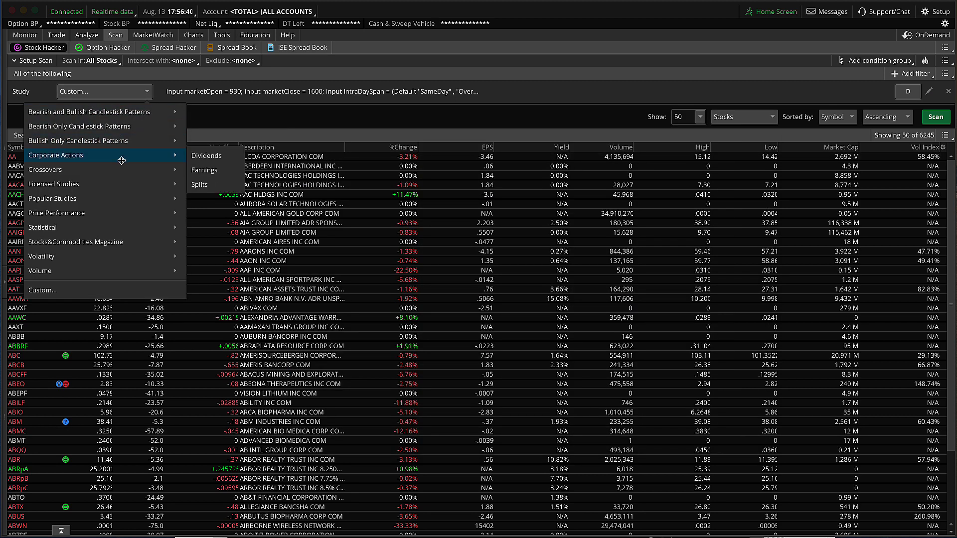
pyautogui.moveTo(120, 171)
pyautogui.click(213, 170)
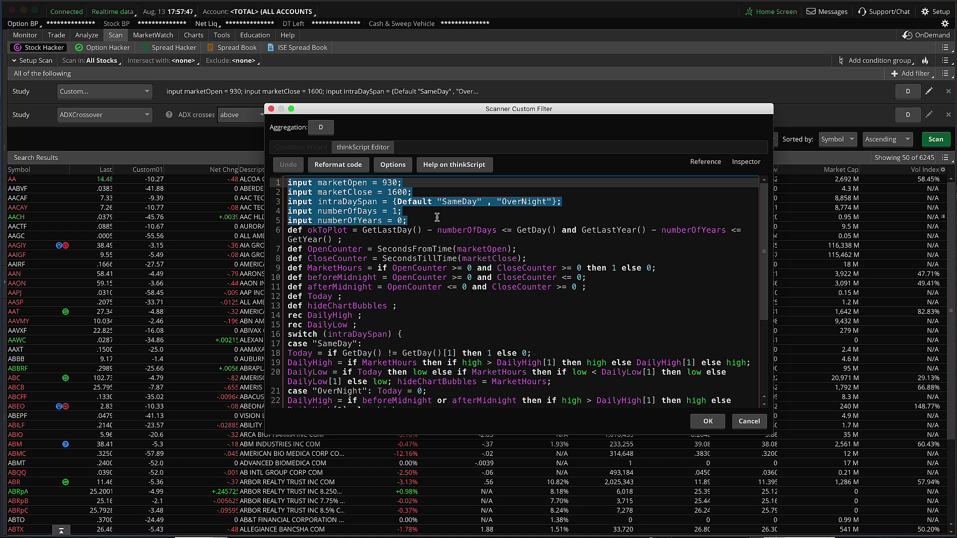
pyautogui.click(433, 190)
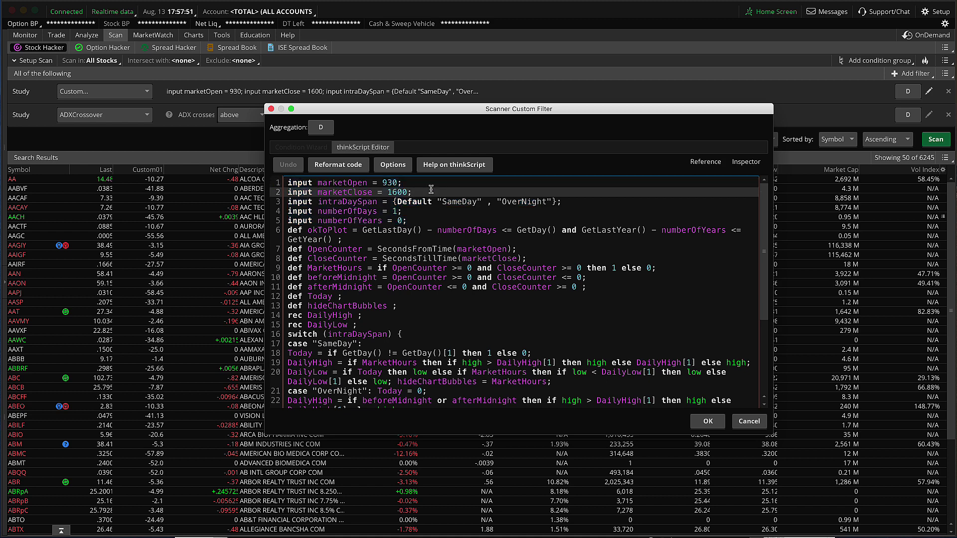
pyautogui.moveTo(432, 191); pyautogui.dragTo(275, 185)
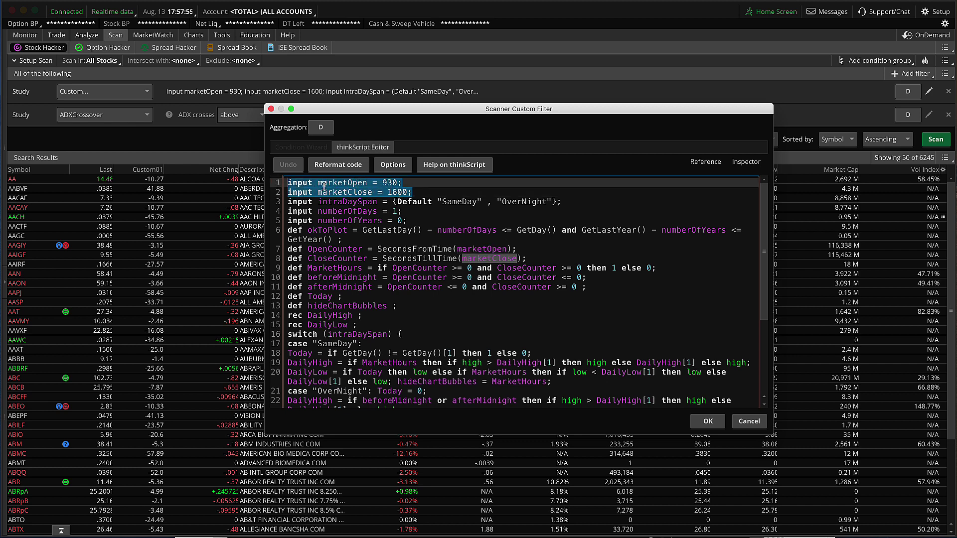
pyautogui.click(437, 190)
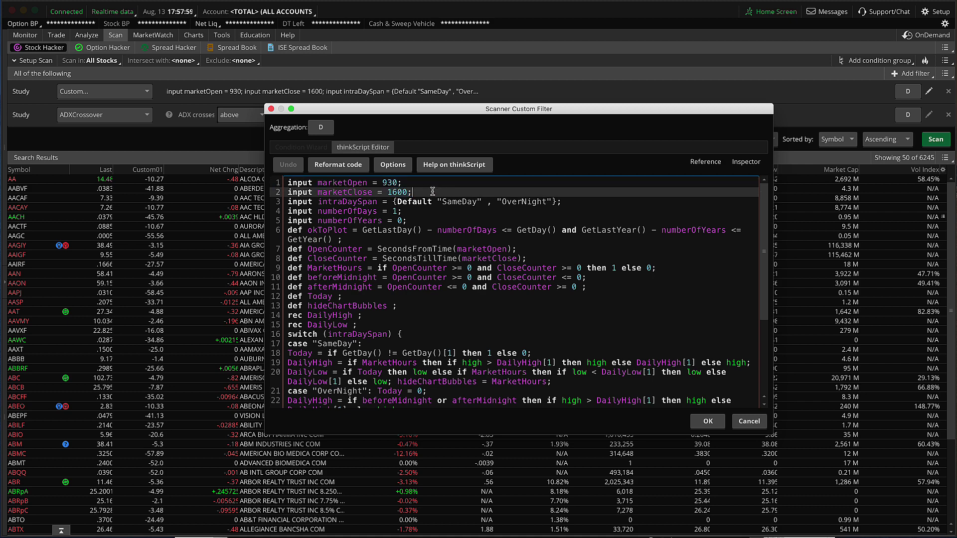
pyautogui.tripleClick(400, 189)
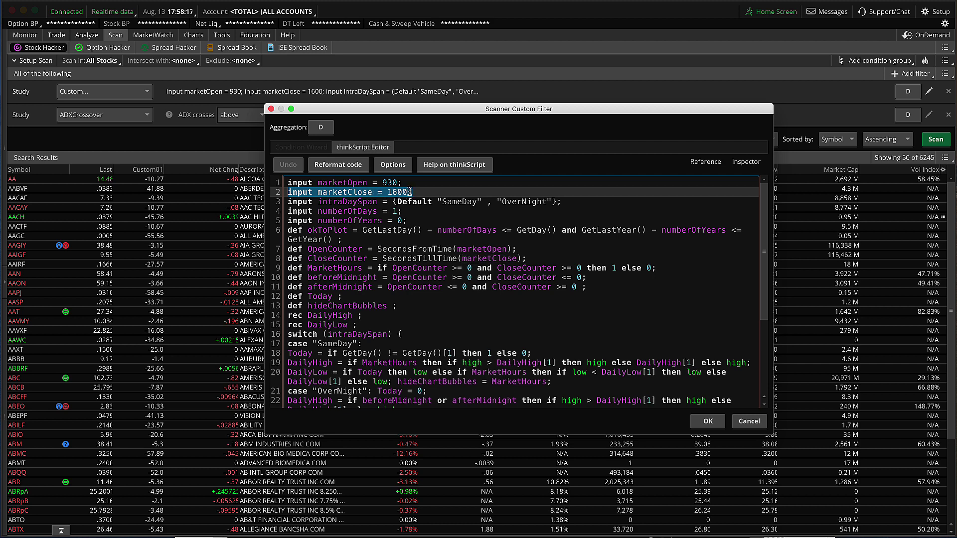
pyautogui.click(408, 193)
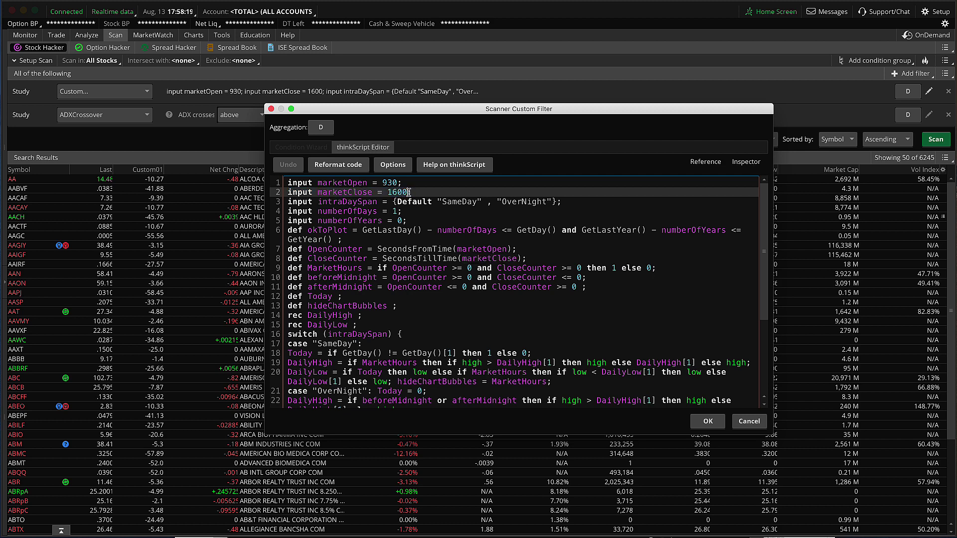
pyautogui.moveTo(408, 193); pyautogui.dragTo(387, 192)
pyautogui.moveTo(424, 191); pyautogui.dragTo(280, 185)
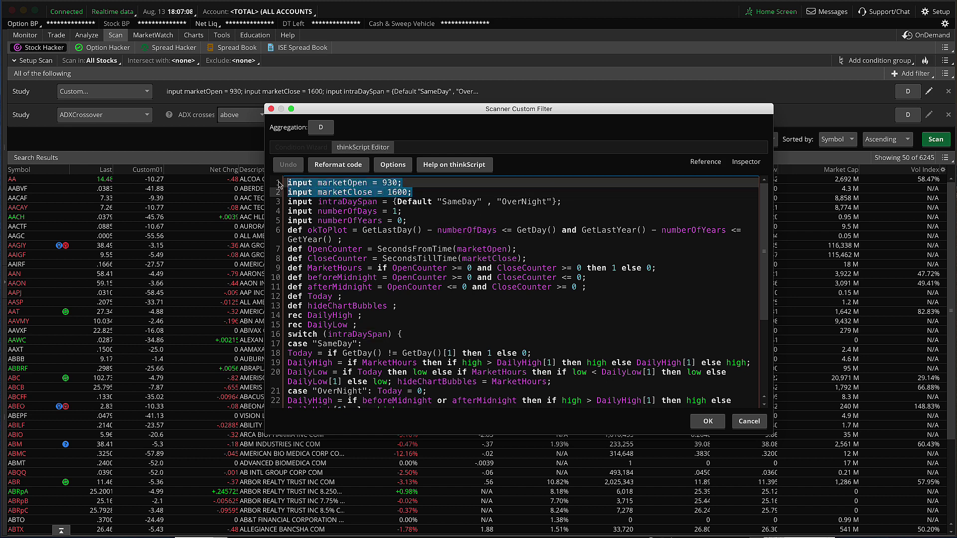
# Set the custom filter's aggregation to 1 Hour, leaving Include Extended-Hours Trading session unchecked
pyautogui.click(321, 128)
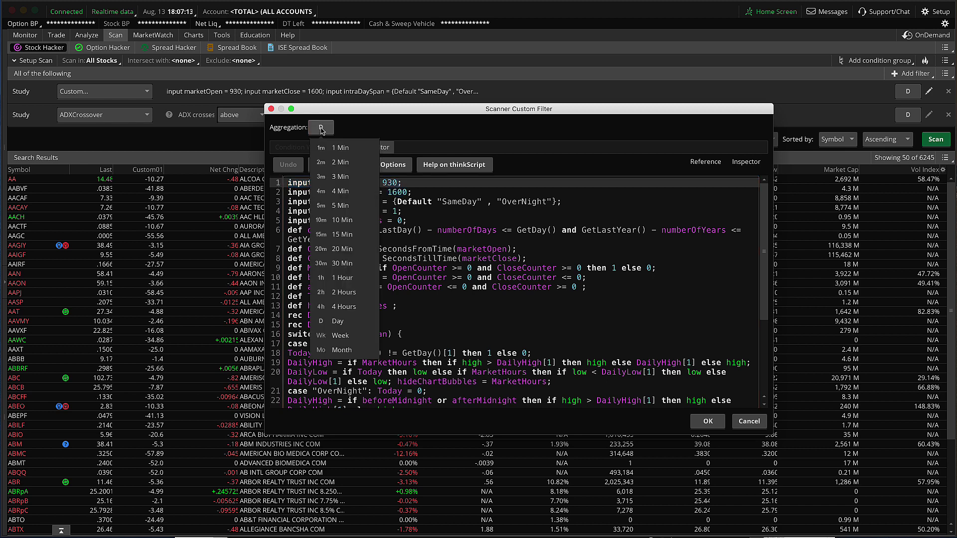
pyautogui.click(331, 277)
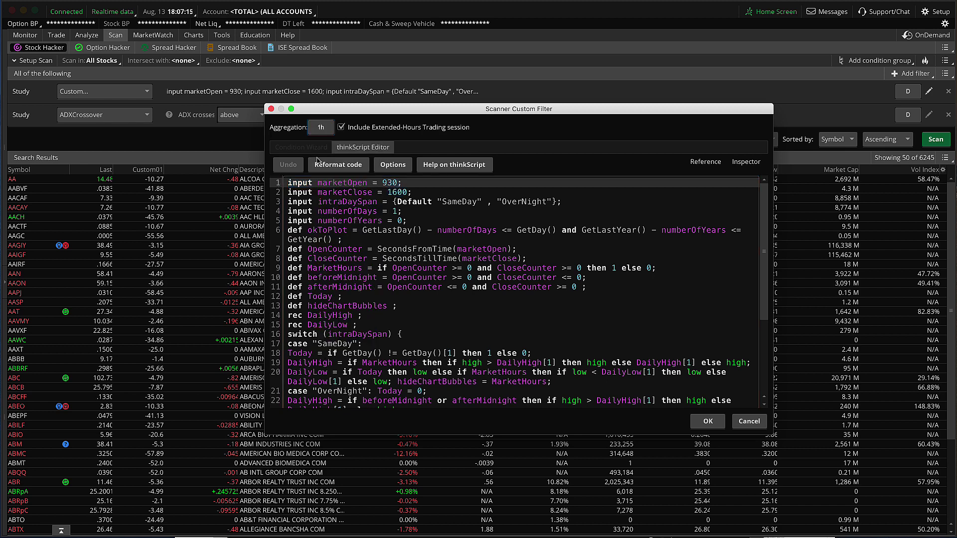
pyautogui.click(340, 127)
pyautogui.click(333, 191)
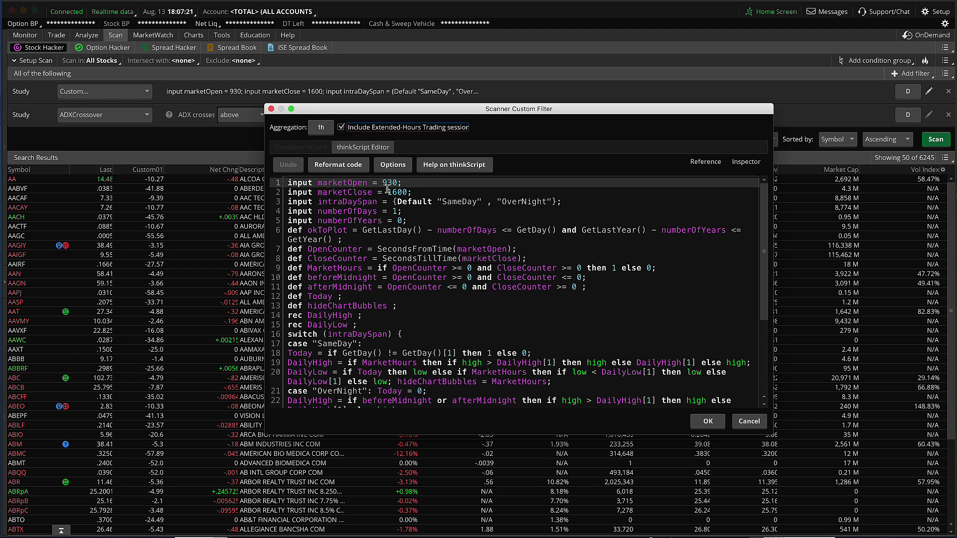
pyautogui.press('End')
pyautogui.keyDown('shift'); pyautogui.click(331, 198); pyautogui.keyUp('shift')
pyautogui.keyDown('shift'); pyautogui.click(282, 193); pyautogui.keyUp('shift')
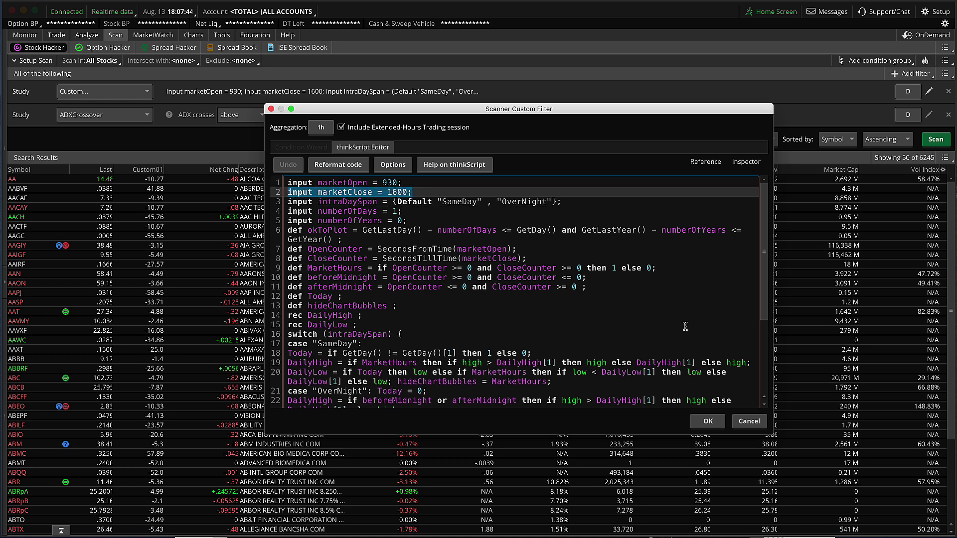
pyautogui.click(401, 194)
pyautogui.doubleClick(401, 193)
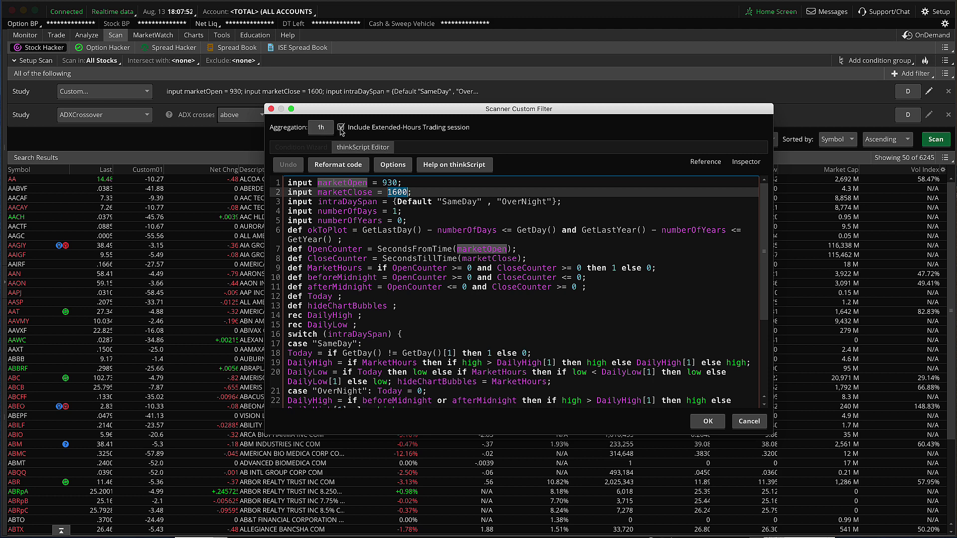
pyautogui.click(341, 127)
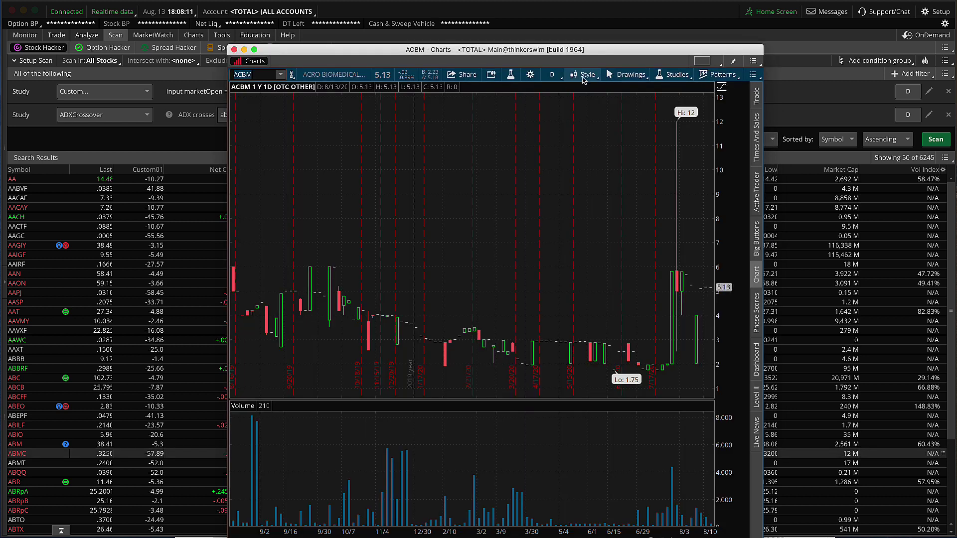
# Set the chart to 20 D : 1h and turn off extended-hours and market-open aggregation for equities
pyautogui.click(552, 74)
pyautogui.click(497, 184)
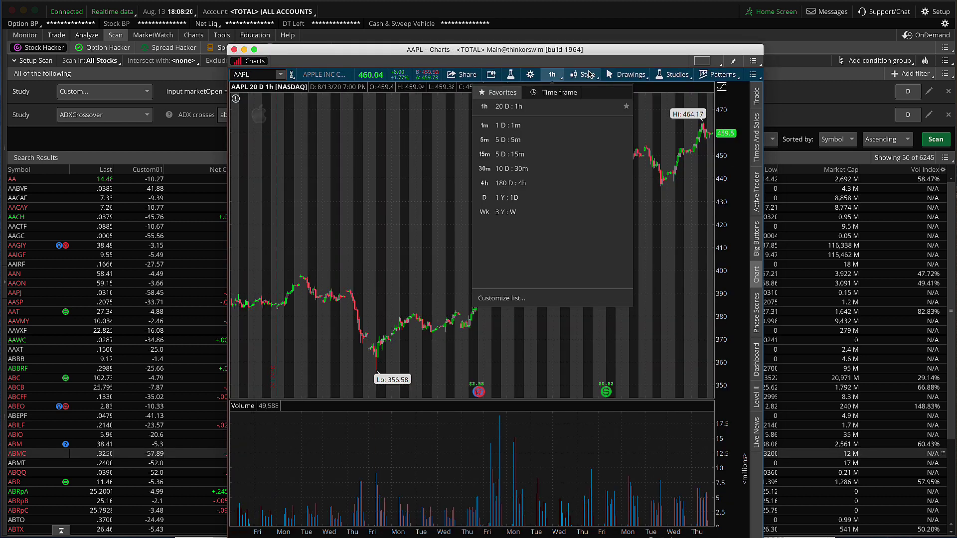
pyautogui.click(588, 74)
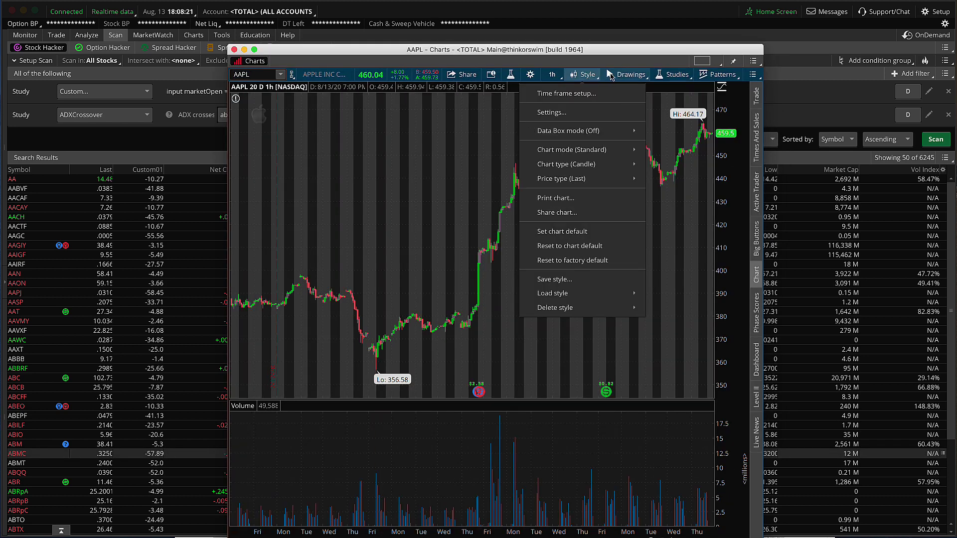
pyautogui.click(591, 117)
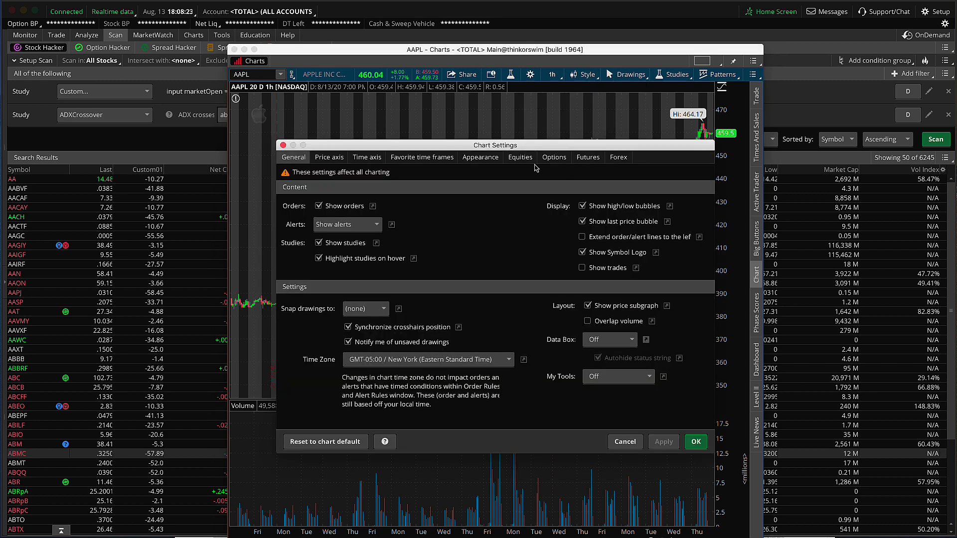
pyautogui.click(521, 158)
pyautogui.click(309, 348)
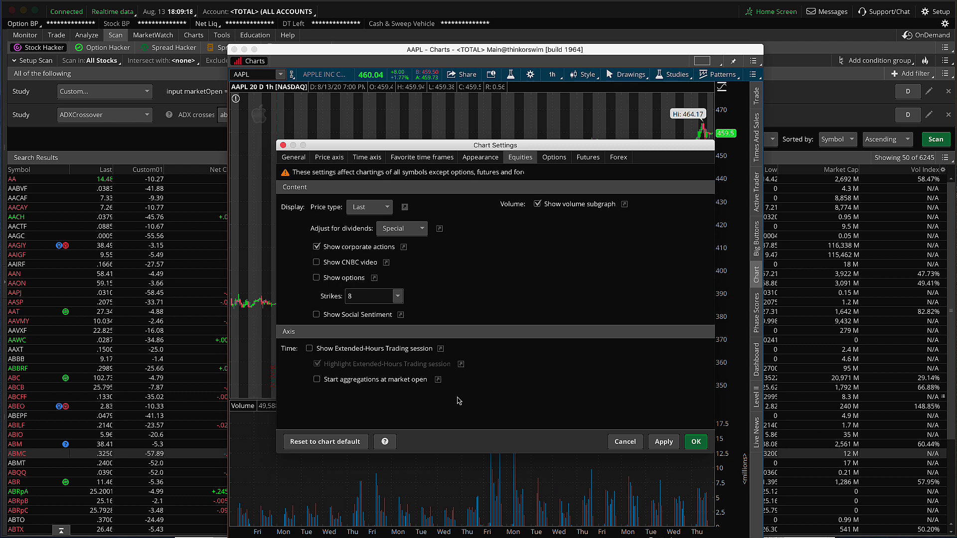
pyautogui.click(316, 381)
pyautogui.click(668, 445)
pyautogui.click(696, 442)
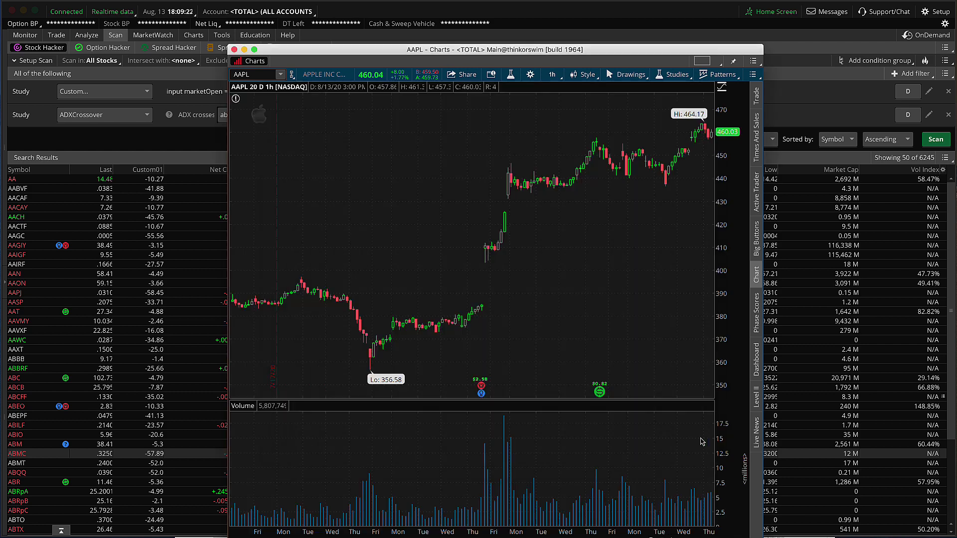